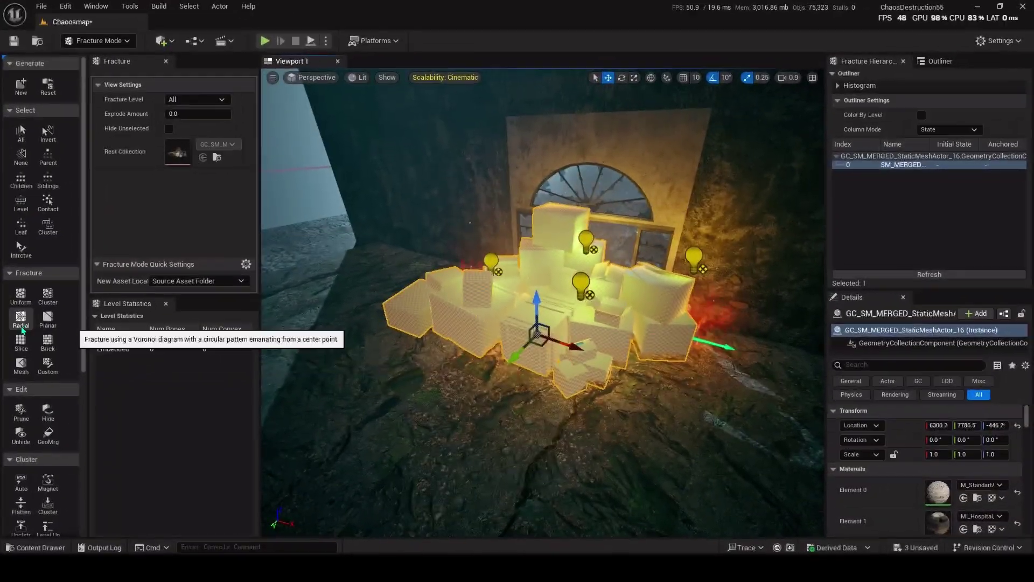
pyautogui.click(22, 323)
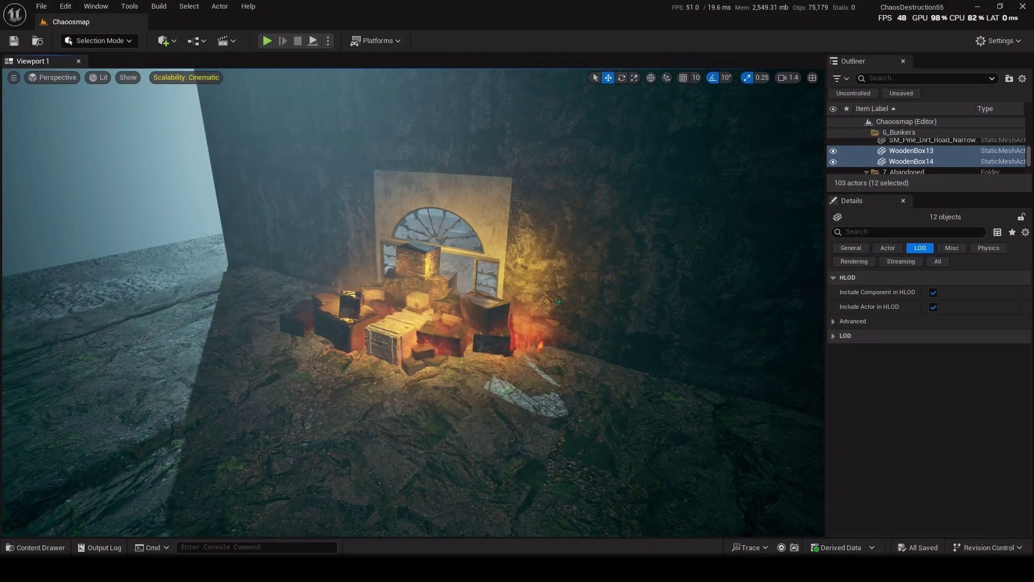
# - Try moving the whole group of boxes away from the window as one unit
pyautogui.scroll(-10, 562, 284)
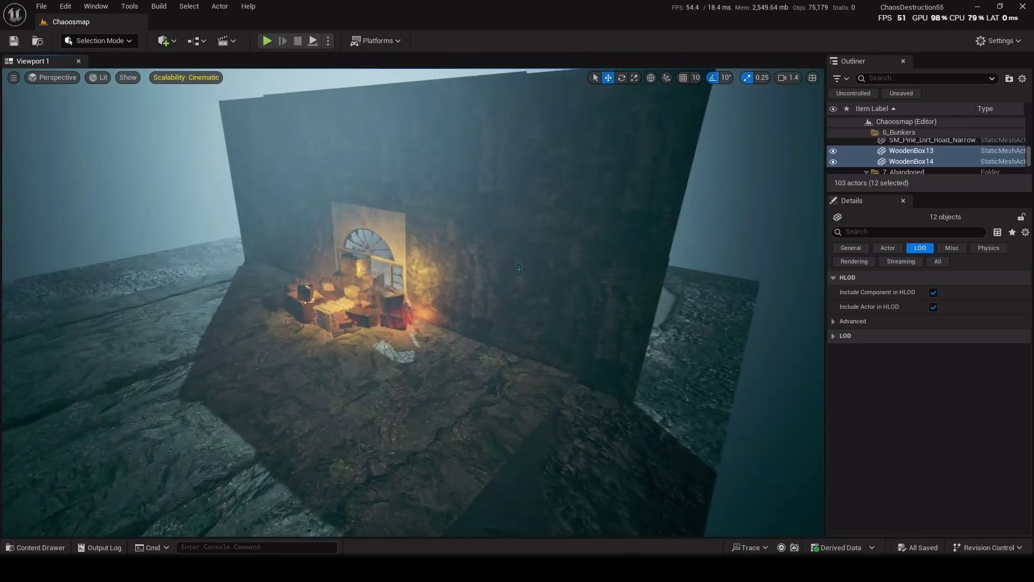
pyautogui.click(436, 325)
pyautogui.click(407, 372)
pyautogui.press('w')
pyautogui.moveTo(360, 297)
pyautogui.mouseDown(button='right')
pyautogui.moveTo(348, 299)
pyautogui.moveTo(359, 297)
pyautogui.mouseUp(button='right')
pyautogui.click(359, 296)
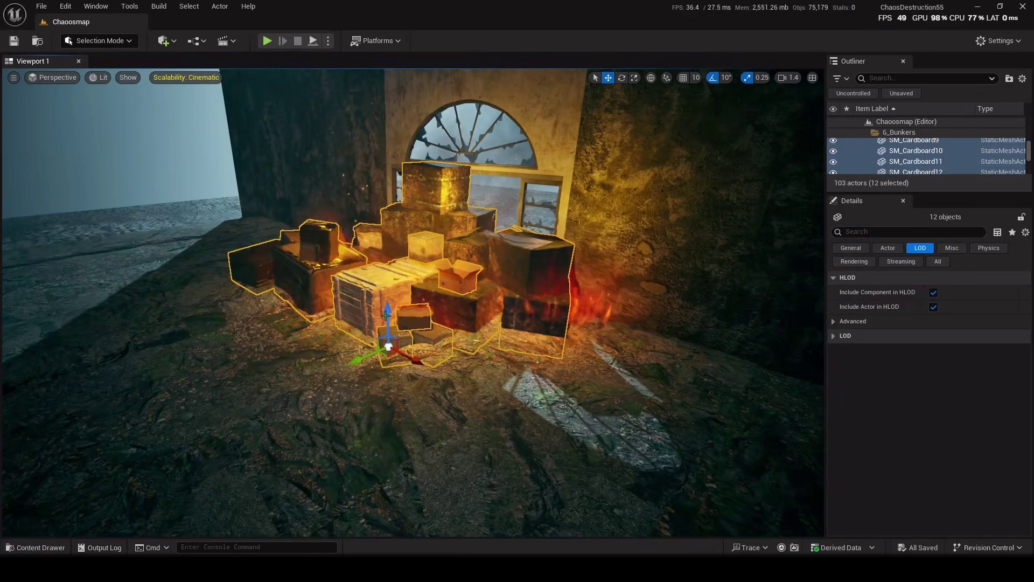
pyautogui.press('w')
pyautogui.moveTo(455, 414); pyautogui.dragTo(454, 414, button='right')
pyautogui.press('s')
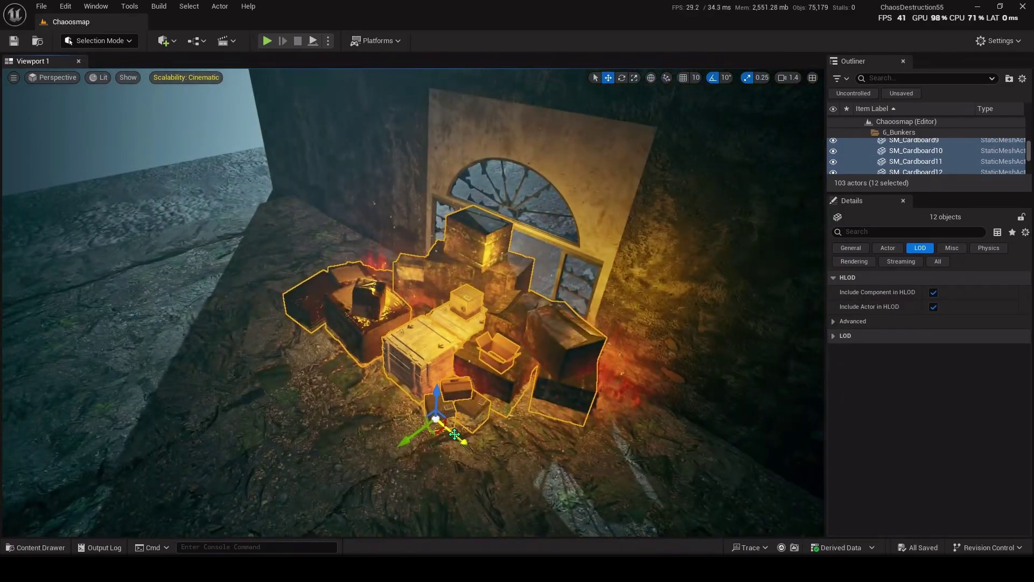
pyautogui.moveTo(435, 420); pyautogui.dragTo(279, 280)
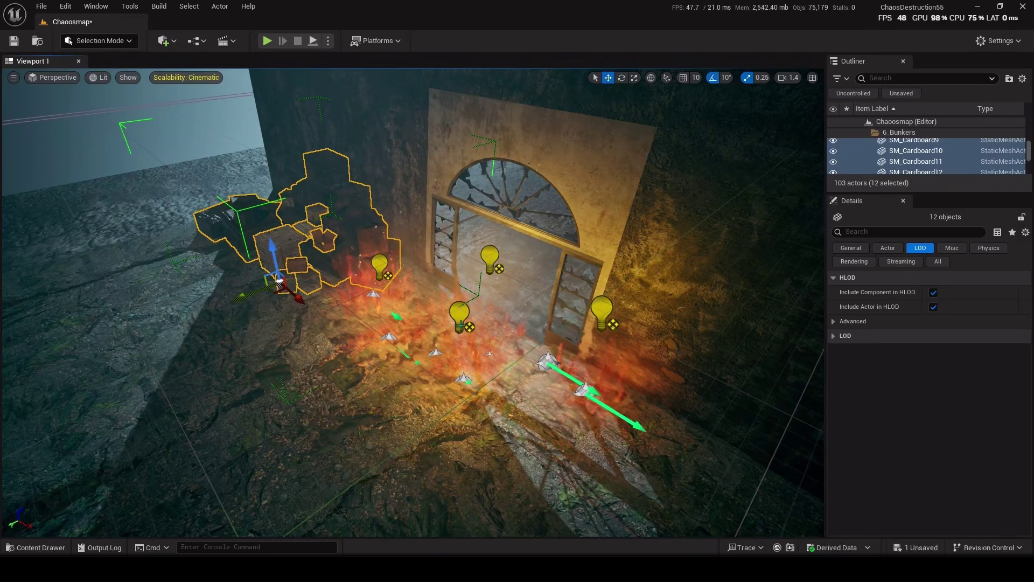
pyautogui.hotkey('ctrl', 'z')
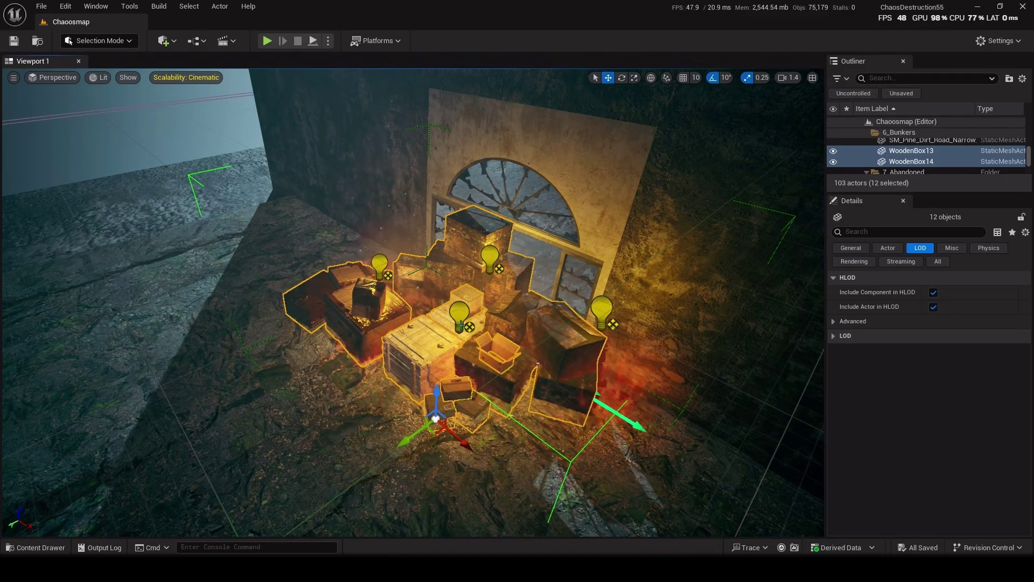
# - Examine the box pile up close and enlarge the Outliner to review its selected static meshes
pyautogui.scroll(-6, 457, 297)
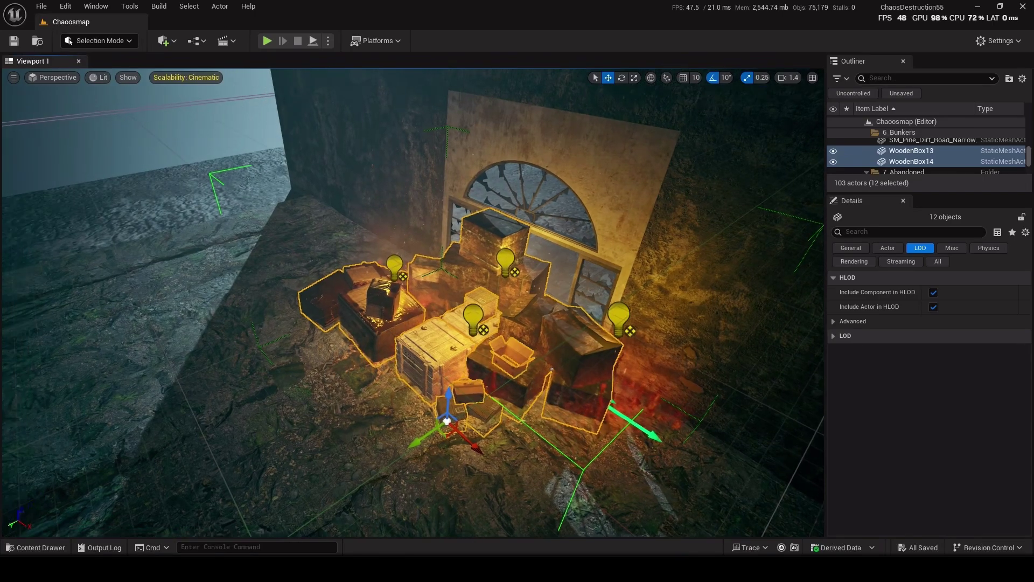
pyautogui.press('g')
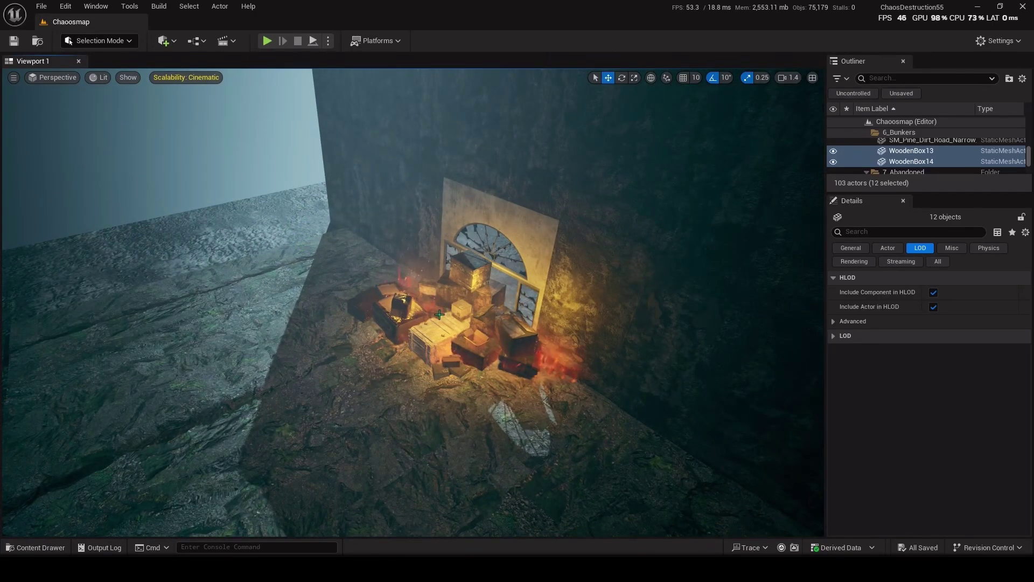
pyautogui.moveTo(473, 329); pyautogui.dragTo(442, 339, button='right')
pyautogui.press('w')
pyautogui.scroll(-3, 456, 335)
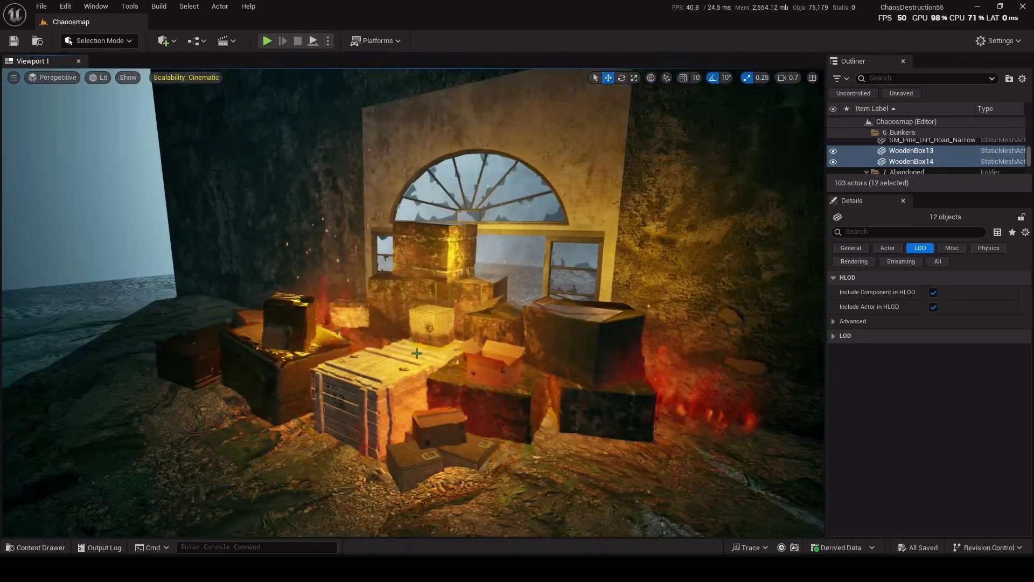
pyautogui.press('g')
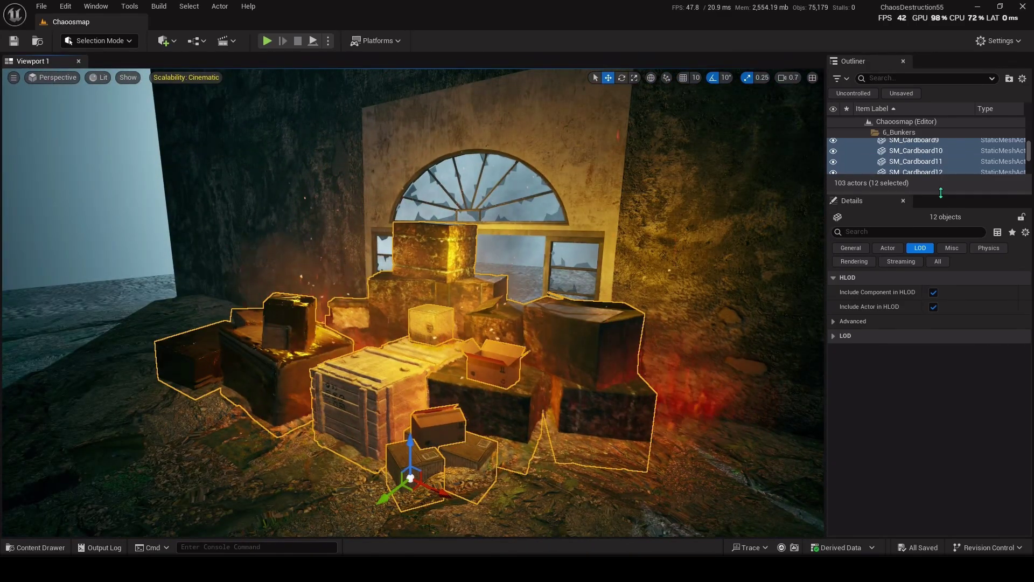
pyautogui.moveTo(942, 192); pyautogui.dragTo(939, 289)
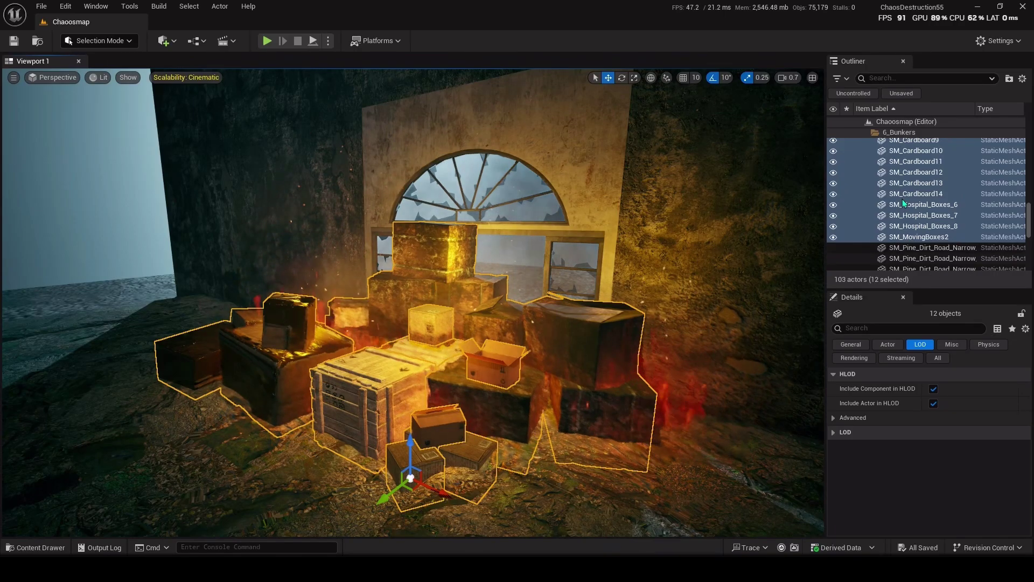
pyautogui.scroll(3, 903, 199)
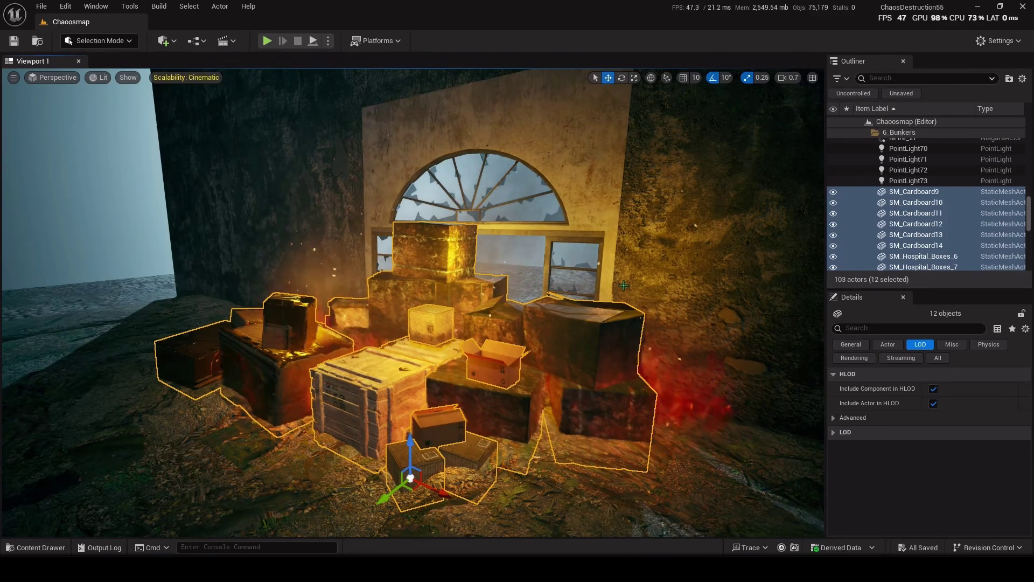
# - Merge the selected box actors into a single static mesh named MERGED_StaticMeshActor_16, saved in the StaticMeshesCretaed folder
pyautogui.click(129, 6)
pyautogui.moveTo(184, 248)
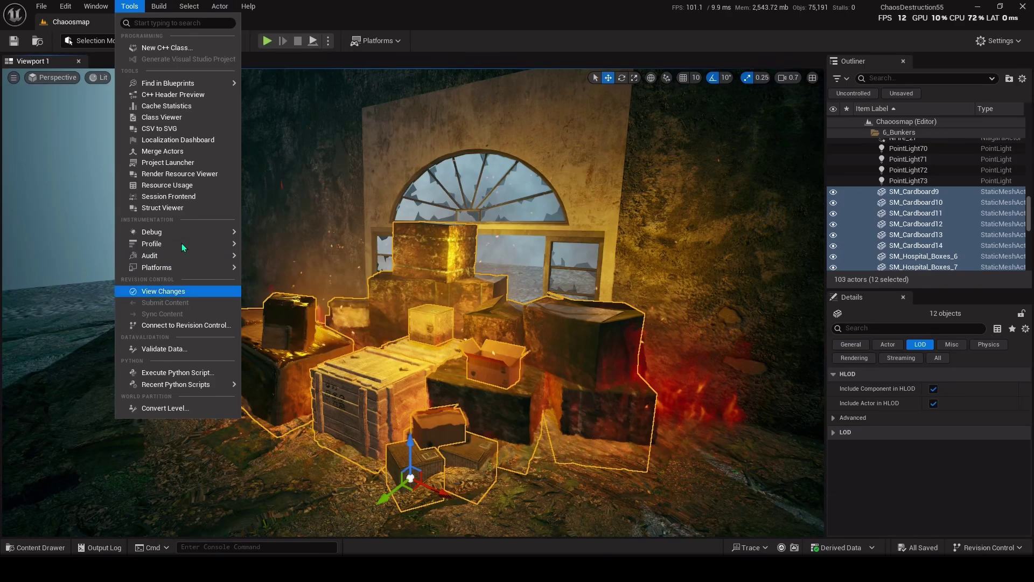
pyautogui.click(163, 151)
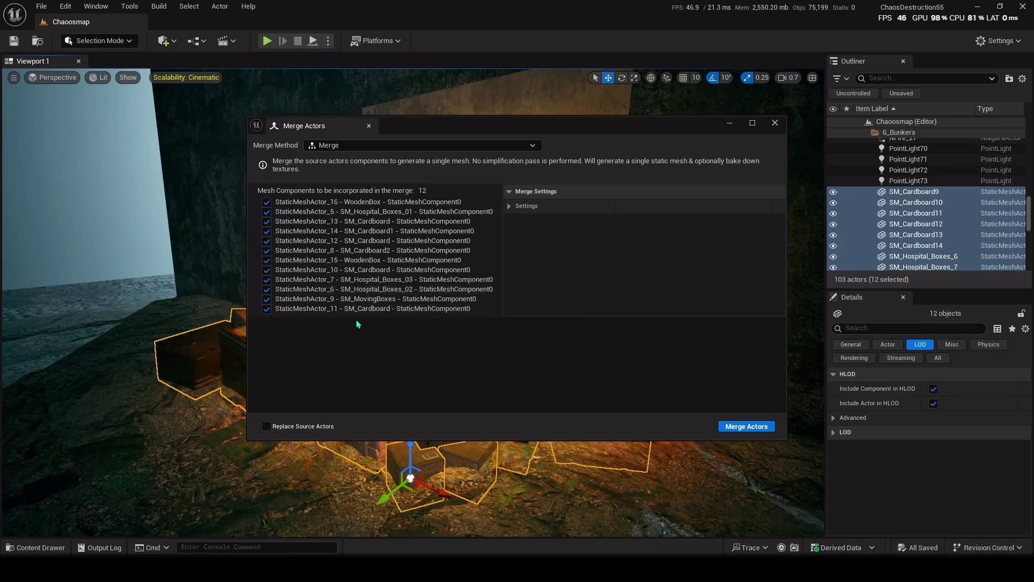
pyautogui.click(746, 427)
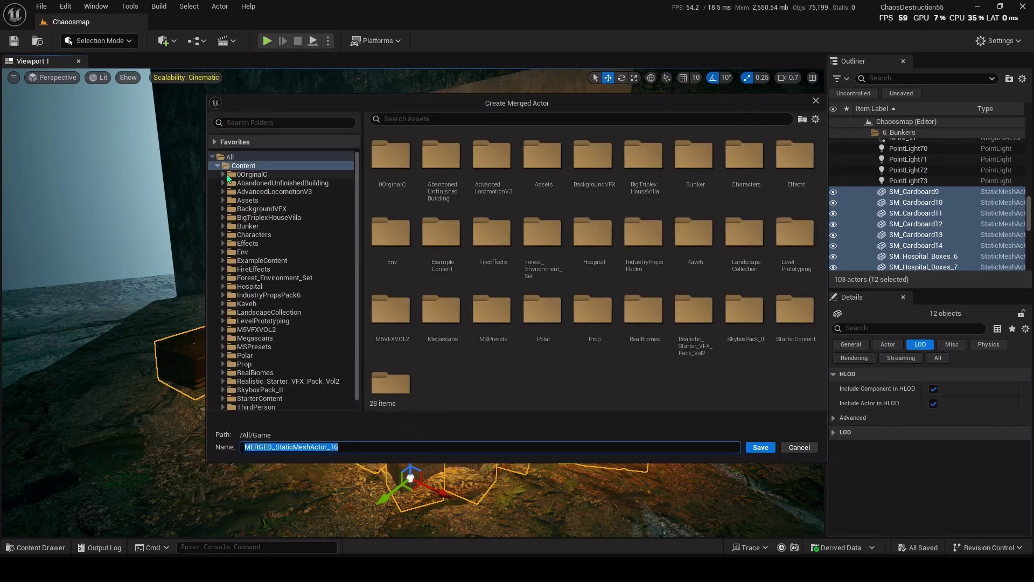
pyautogui.click(223, 174)
pyautogui.click(229, 184)
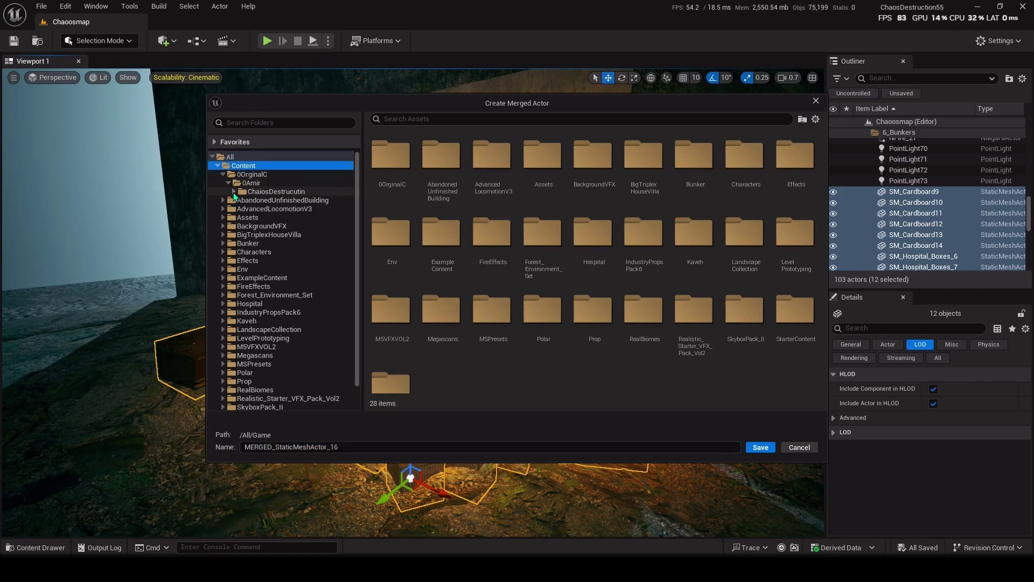
pyautogui.click(234, 192)
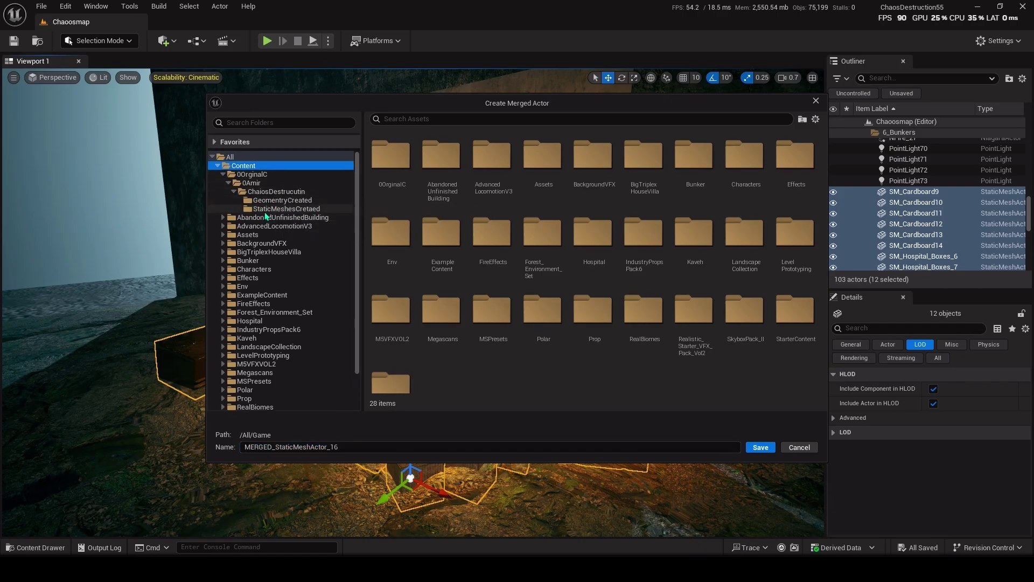
pyautogui.click(264, 210)
pyautogui.click(759, 448)
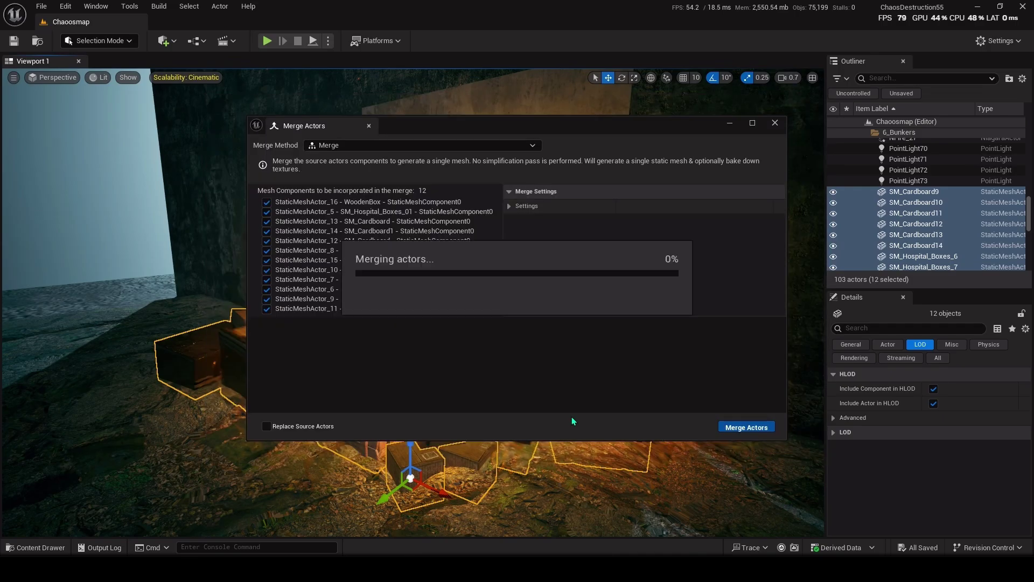
# - Place the merged box mesh in the level beside the original pile and close the Merge Actors window
pyautogui.click(208, 446)
pyautogui.moveTo(169, 416); pyautogui.dragTo(174, 376)
pyautogui.press('f')
pyautogui.click(775, 124)
pyautogui.moveTo(377, 323); pyautogui.dragTo(399, 345, button='right')
pyautogui.moveTo(376, 333); pyautogui.dragTo(283, 452)
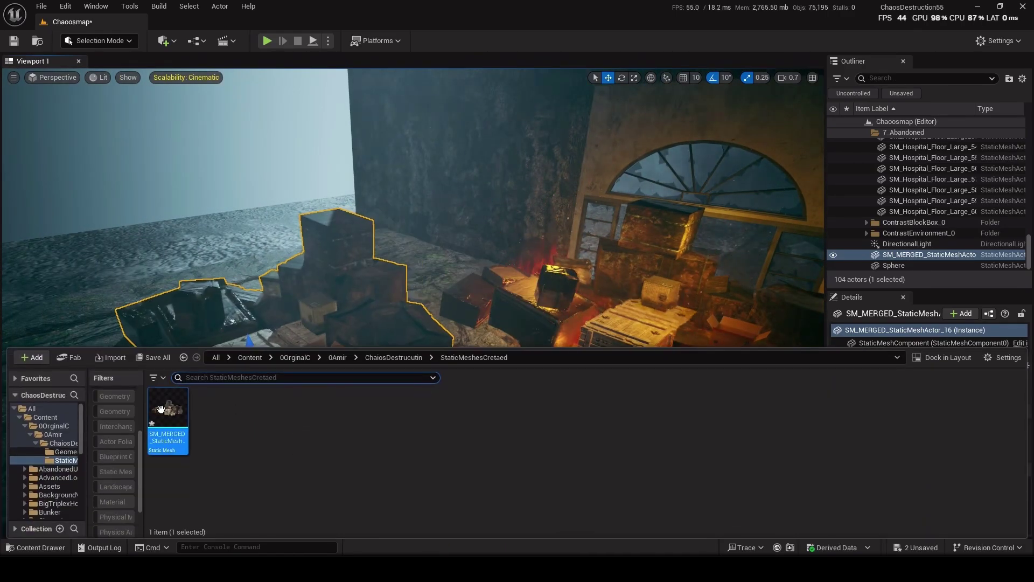
# - Open the merged mesh asset in its editor, inspect the box pile from above, and close the editor
pyautogui.doubleClick(154, 414)
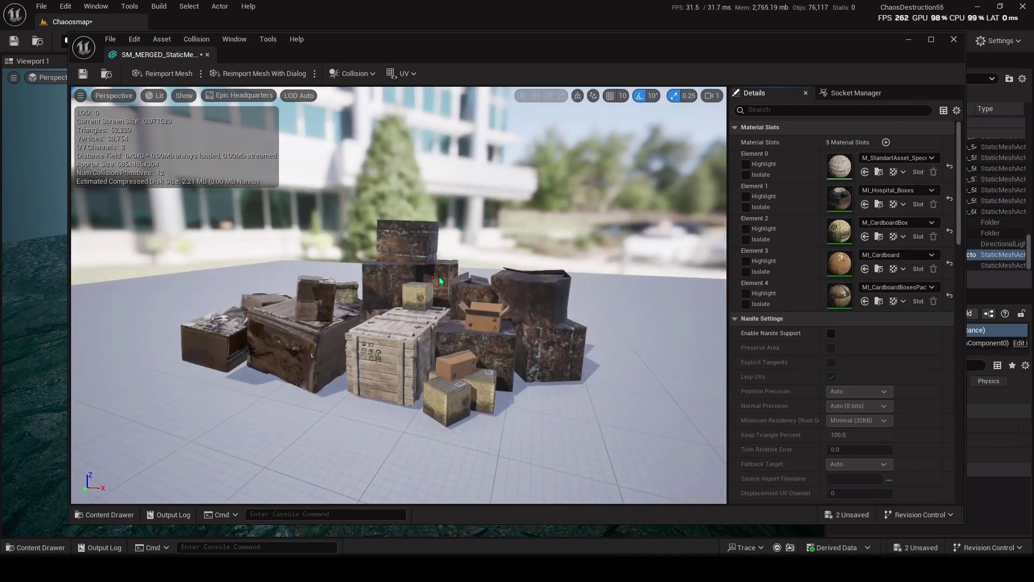
pyautogui.moveTo(438, 277); pyautogui.dragTo(428, 244)
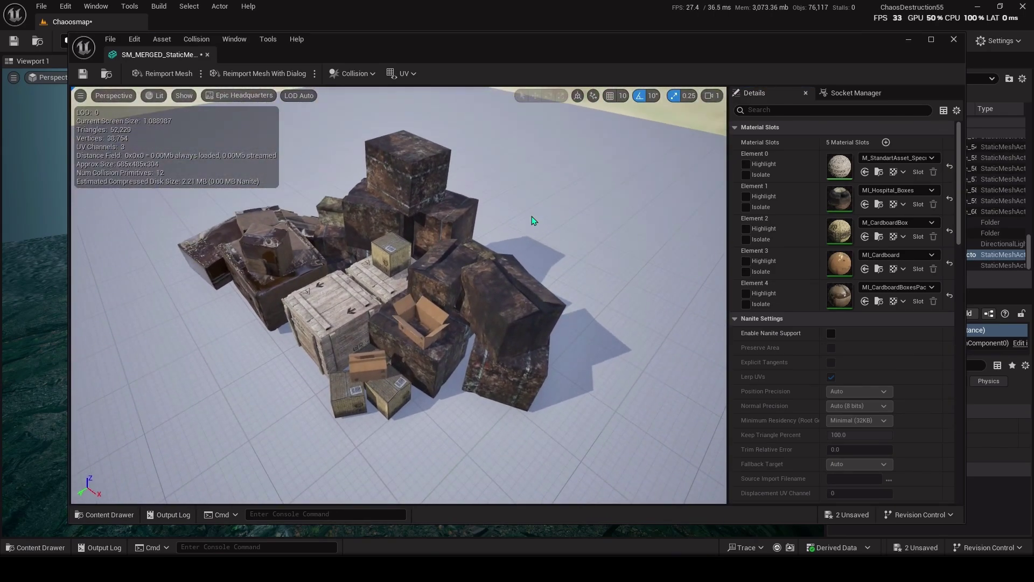
pyautogui.click(948, 41)
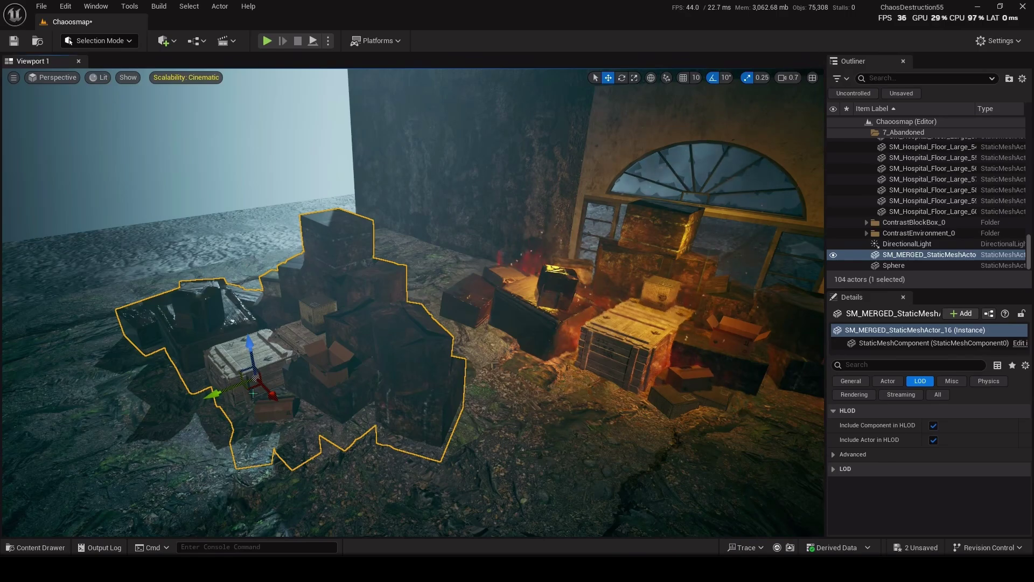
# - Move the merged box mesh in front of the window, onto the position of the original boxes
pyautogui.moveTo(253, 394); pyautogui.dragTo(626, 368)
pyautogui.moveTo(623, 323); pyautogui.dragTo(625, 307)
pyautogui.moveTo(605, 359); pyautogui.dragTo(606, 358)
pyautogui.press('d')
pyautogui.moveTo(478, 239); pyautogui.dragTo(478, 240, button='right')
# - Move the original group of boxes down below the ground and reselect the merged mesh
pyautogui.click(425, 343)
pyautogui.moveTo(426, 343); pyautogui.dragTo(424, 342, button='right')
pyautogui.press('s')
pyautogui.scroll(2, 424, 343)
pyautogui.moveTo(423, 342); pyautogui.dragTo(423, 414)
pyautogui.moveTo(423, 413); pyautogui.dragTo(425, 417, button='right')
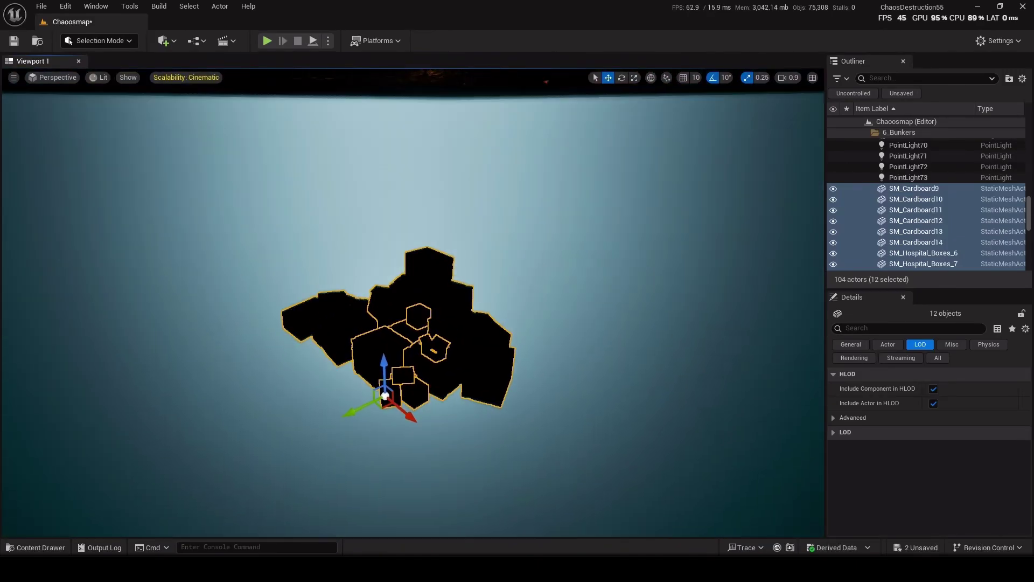
pyautogui.press('s')
pyautogui.moveTo(426, 225); pyautogui.dragTo(426, 226, button='right')
pyautogui.press('w')
pyautogui.hotkey('ctrl', 'y')
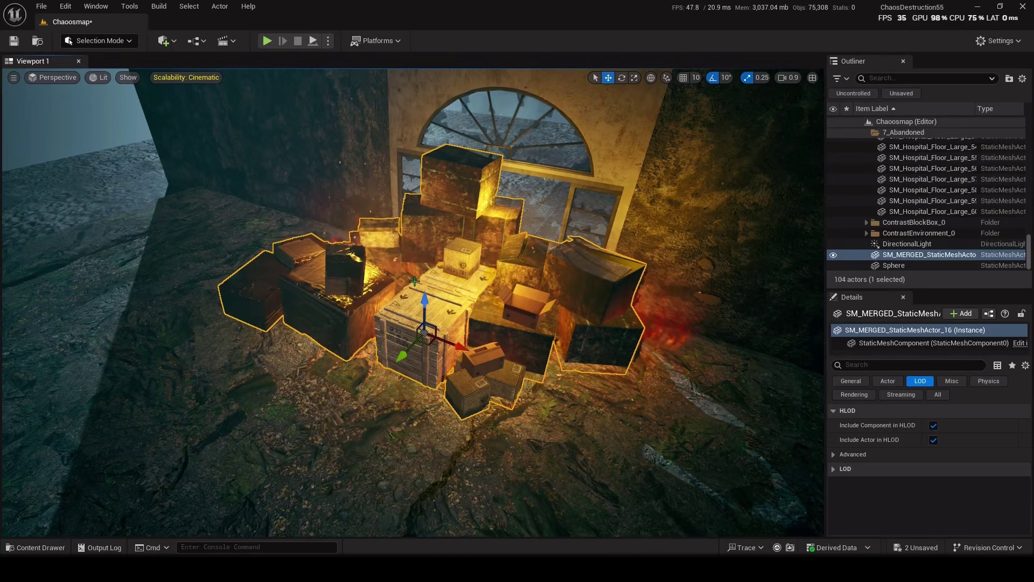
# - In Fracture Mode, create the geometry collection GC_SM_MERGED_StaticMeshActor_16 from the merged mesh in the GeomentryCreated folder
pyautogui.click(118, 41)
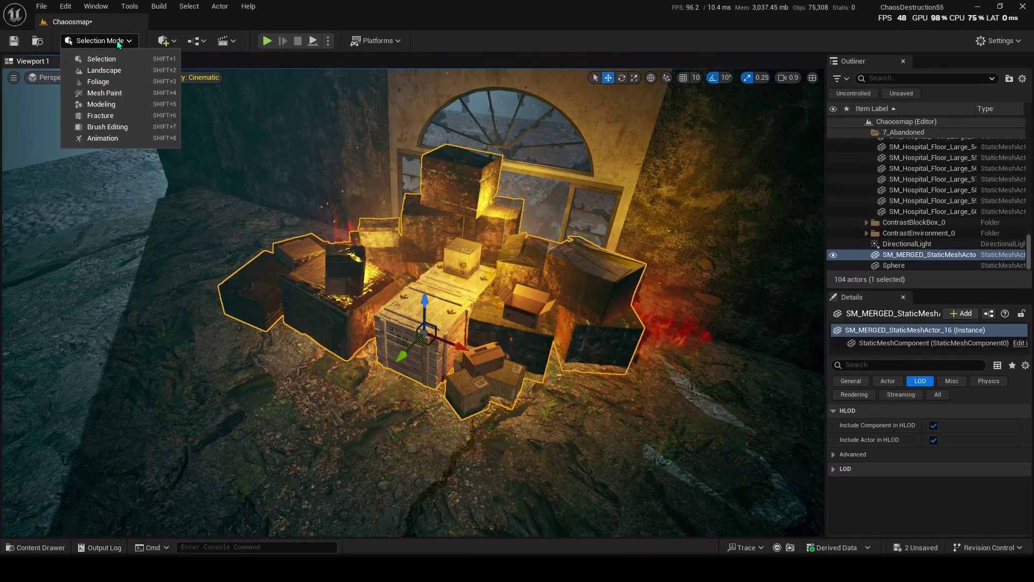
pyautogui.click(121, 118)
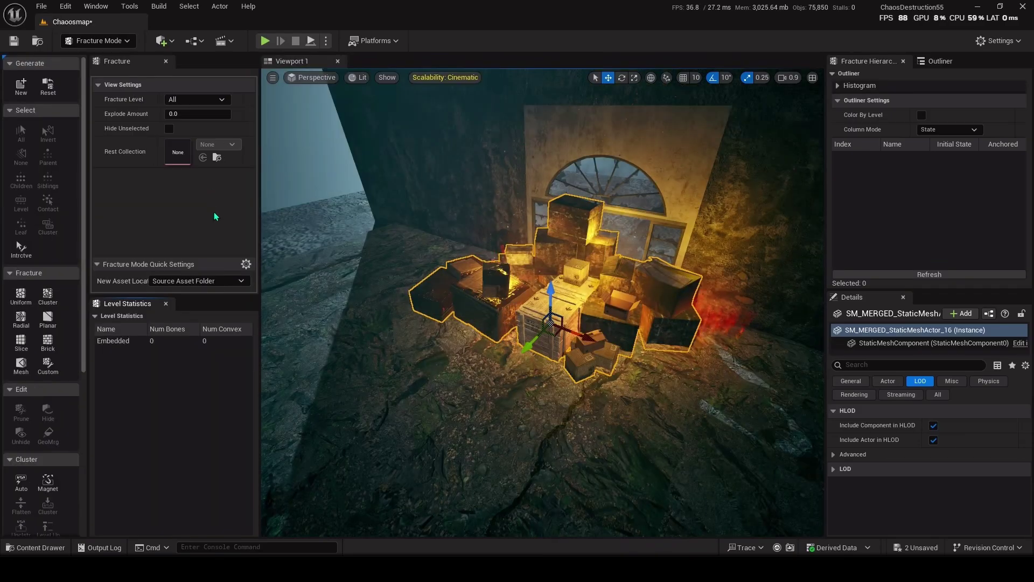
pyautogui.click(28, 93)
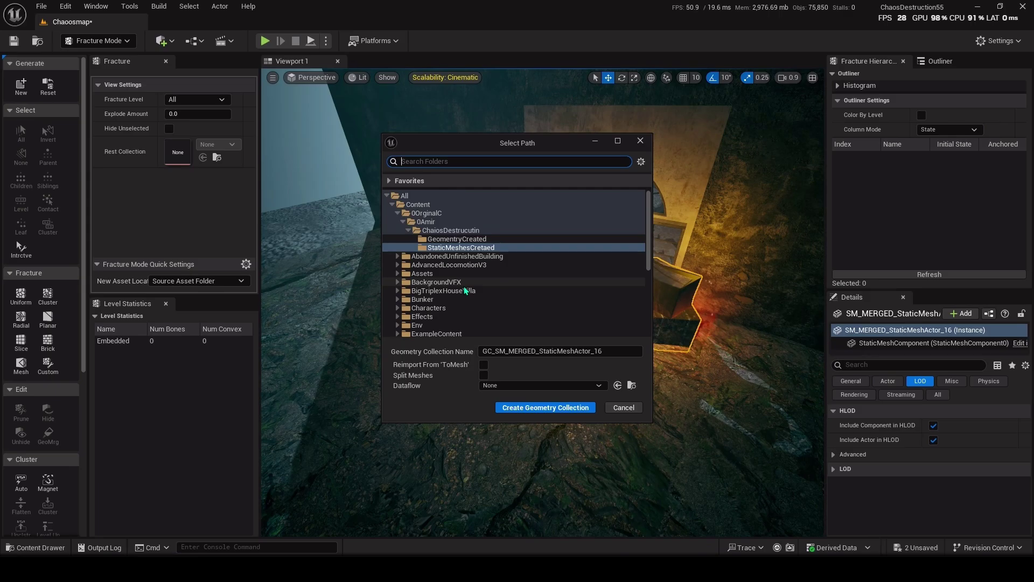
pyautogui.click(455, 242)
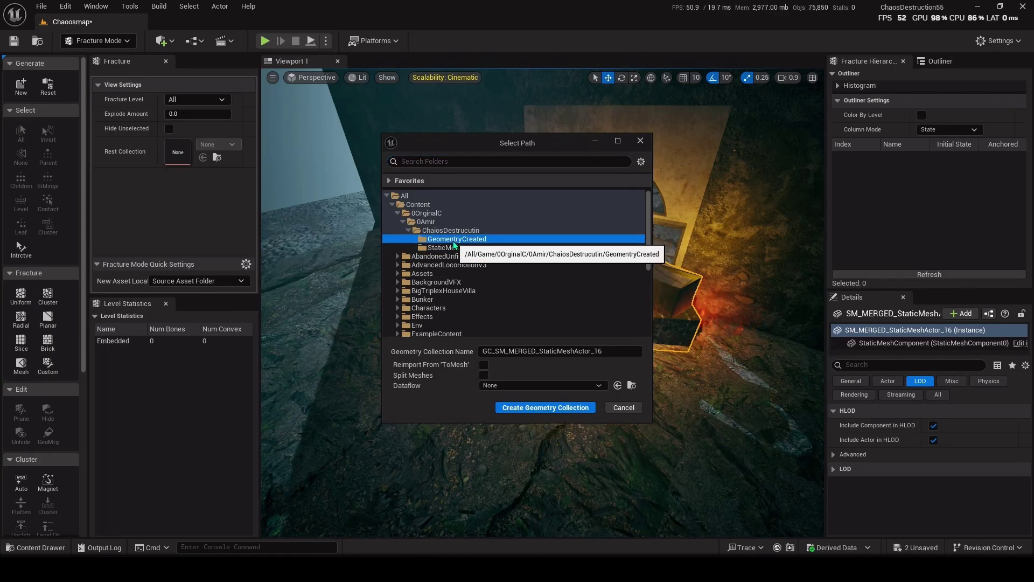
pyautogui.click(532, 413)
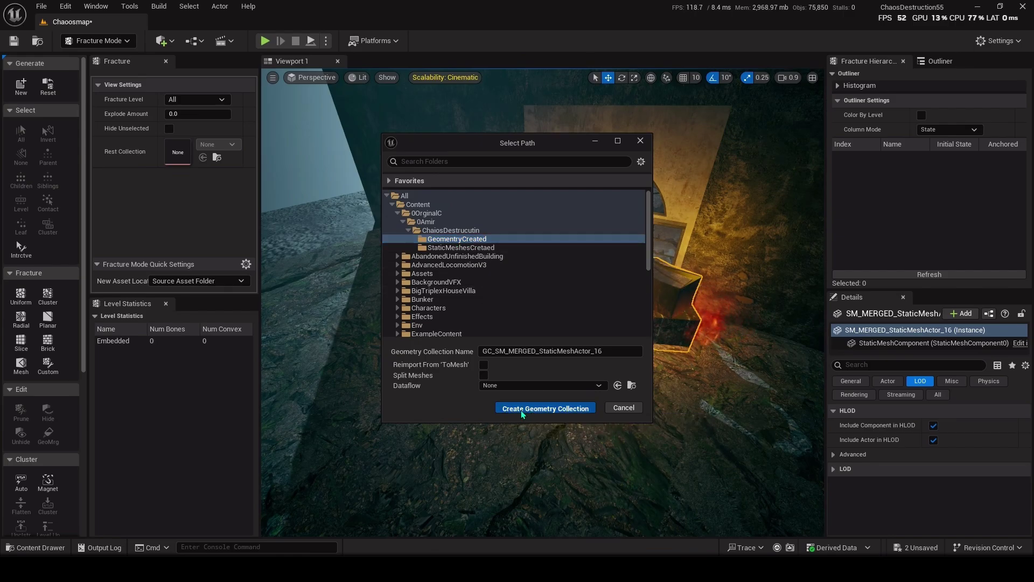
# - Start a Cluster fracture on the box geometry collection and set Max Num Clusters to 16
pyautogui.press('w')
pyautogui.moveTo(508, 282); pyautogui.dragTo(528, 285, button='right')
pyautogui.press('g')
pyautogui.press('w')
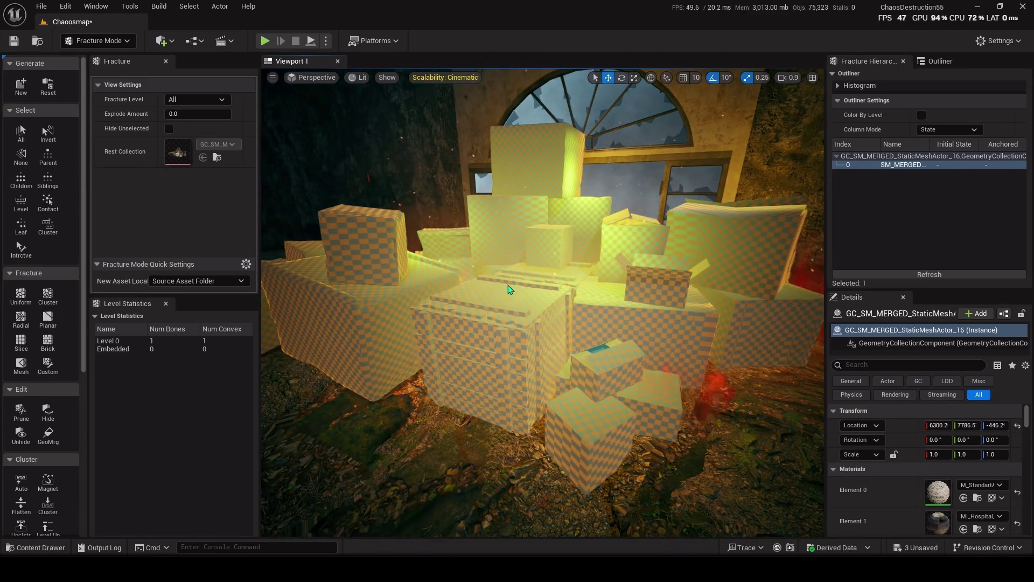
pyautogui.press('g')
pyautogui.scroll(-3, 511, 290)
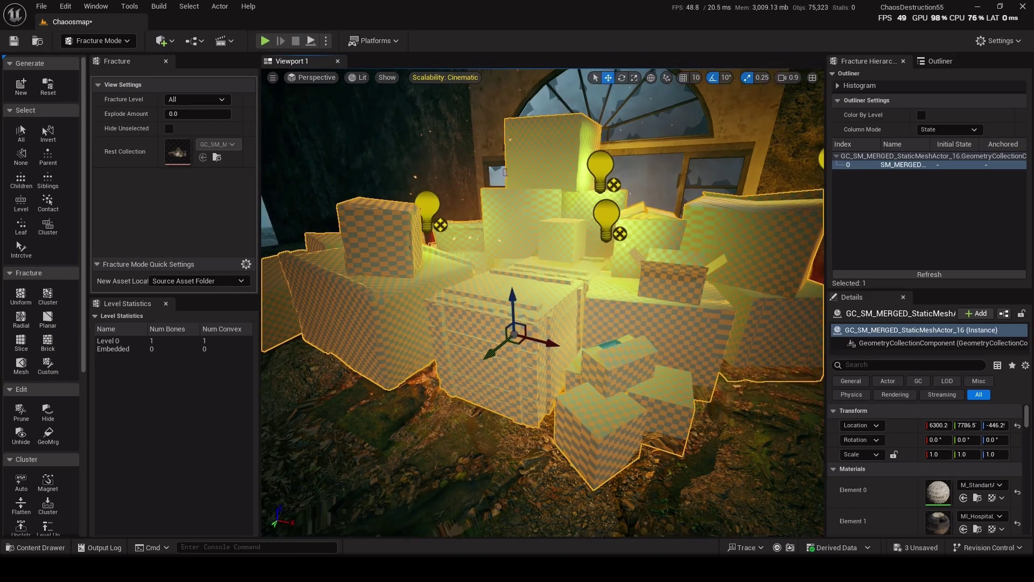
pyautogui.scroll(-3, 510, 291)
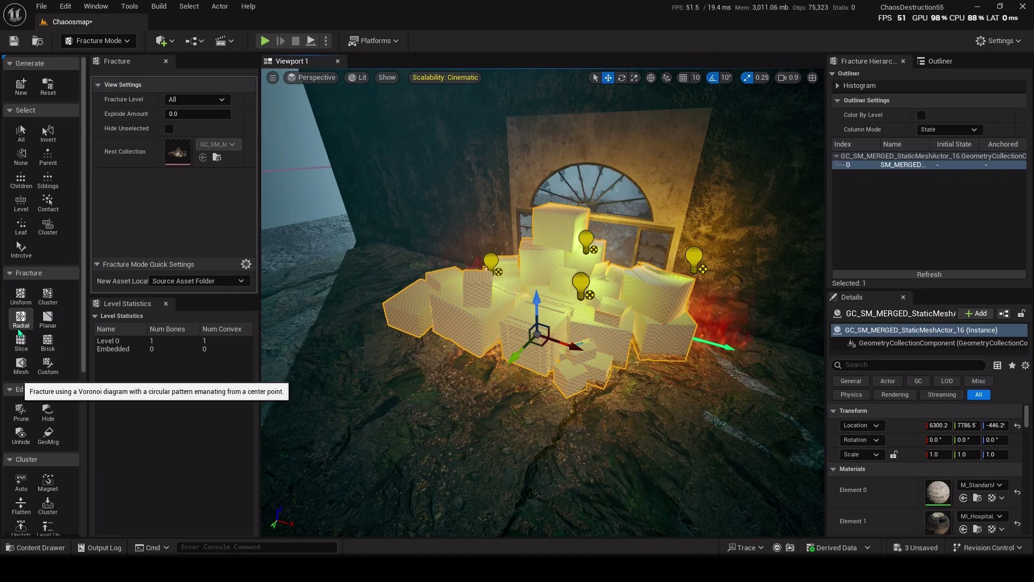
pyautogui.click(39, 299)
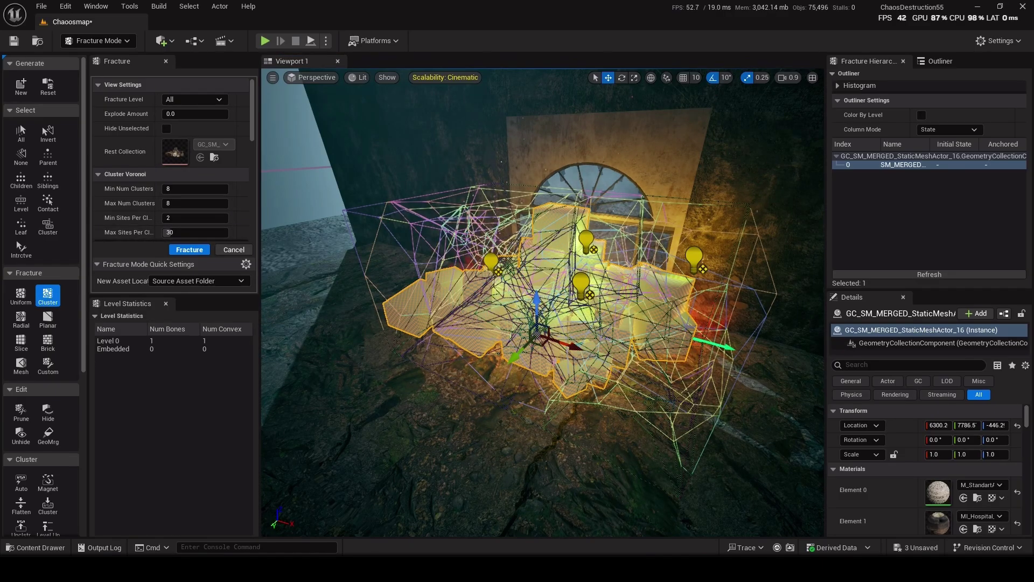
pyautogui.moveTo(514, 281)
pyautogui.mouseDown(button='right')
pyautogui.moveTo(504, 272)
pyautogui.moveTo(525, 269)
pyautogui.moveTo(514, 281)
pyautogui.mouseUp(button='right')
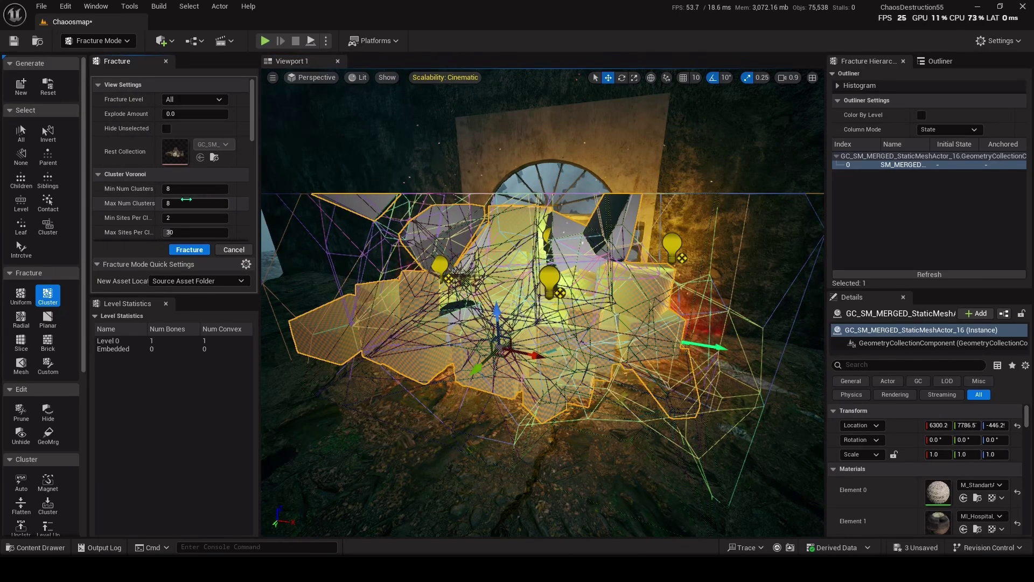
pyautogui.click(186, 202)
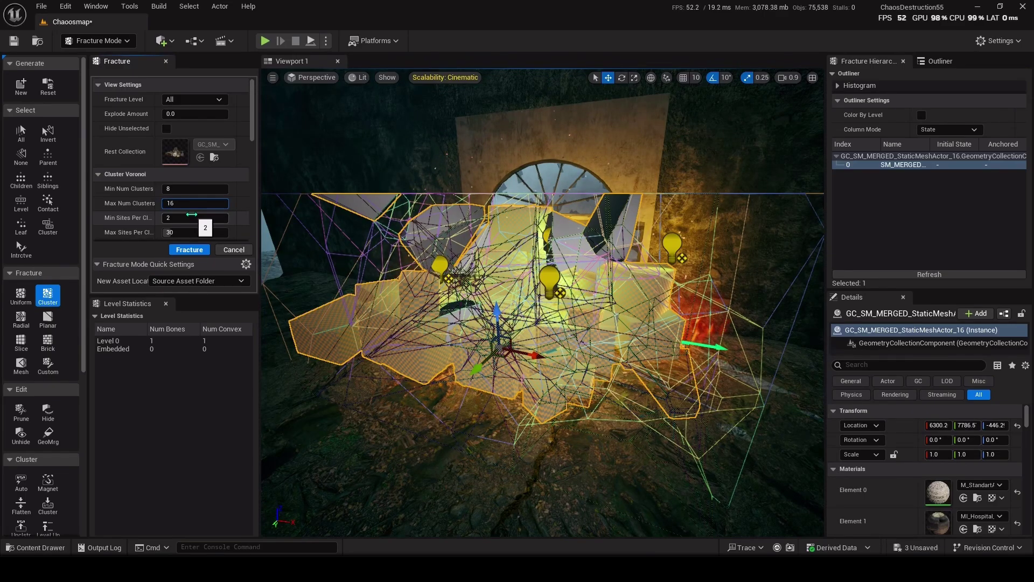
# - Set the Cluster fracture noise to amplitude 5 and frequency 0.5, and fracture the box geometry collection
pyautogui.moveTo(254, 120); pyautogui.dragTo(253, 211)
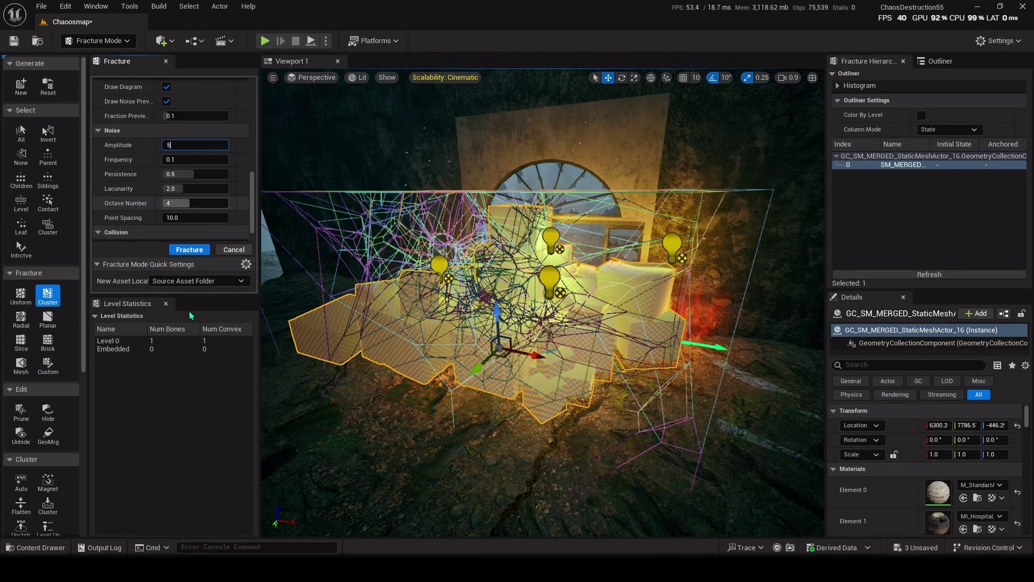
pyautogui.press('Tab')
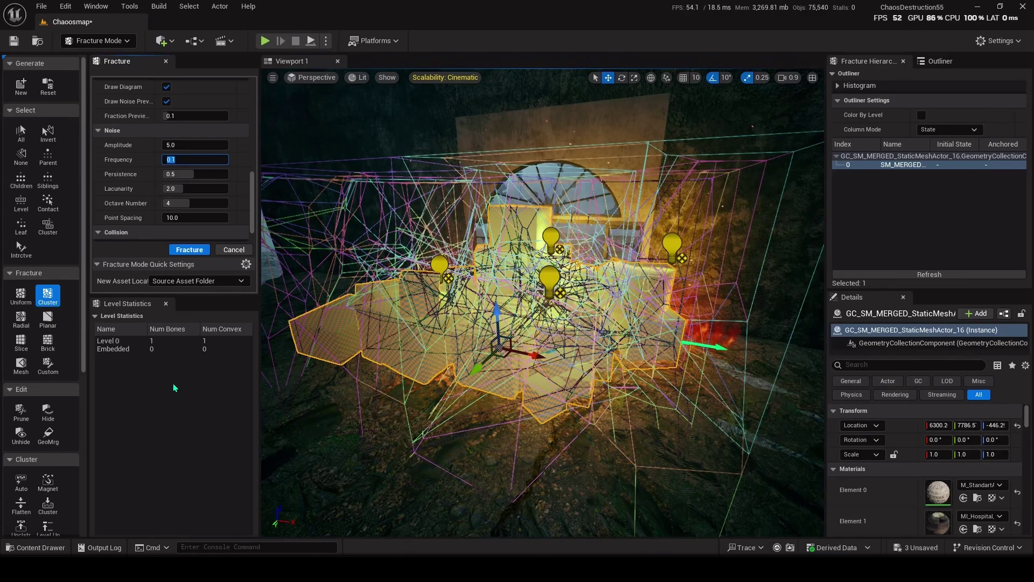
pyautogui.write('0')
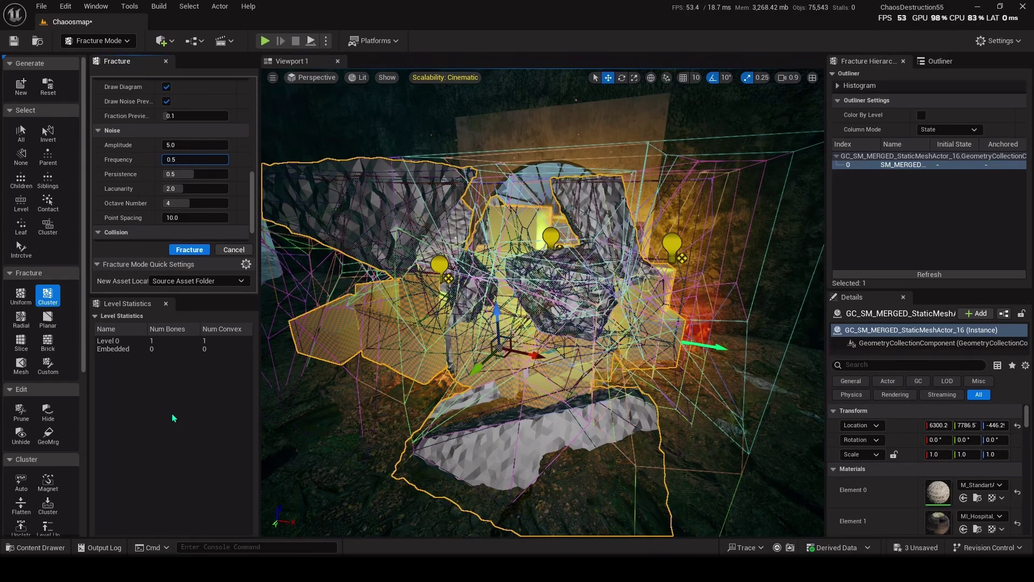
pyautogui.press('Return')
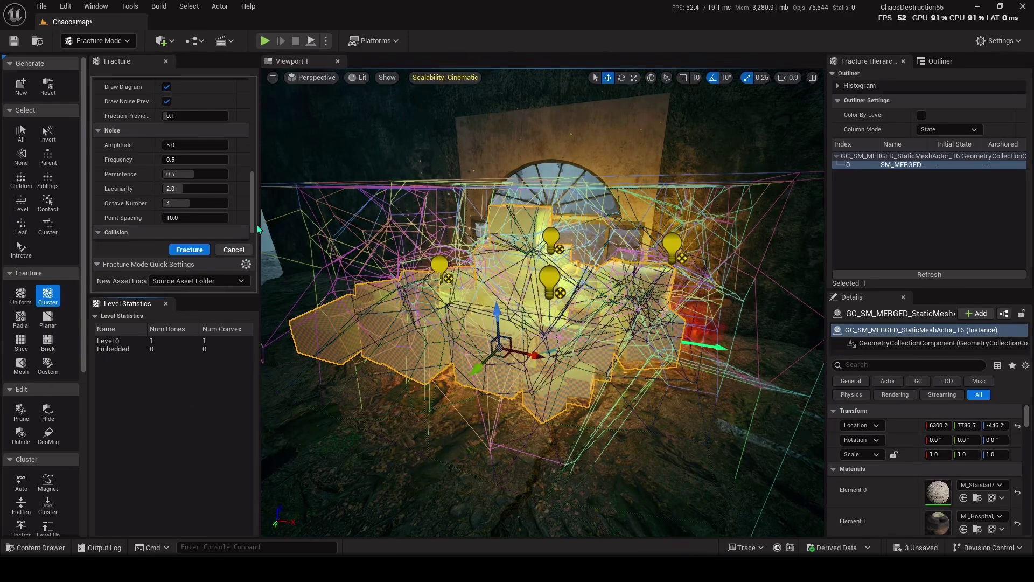
pyautogui.click(189, 250)
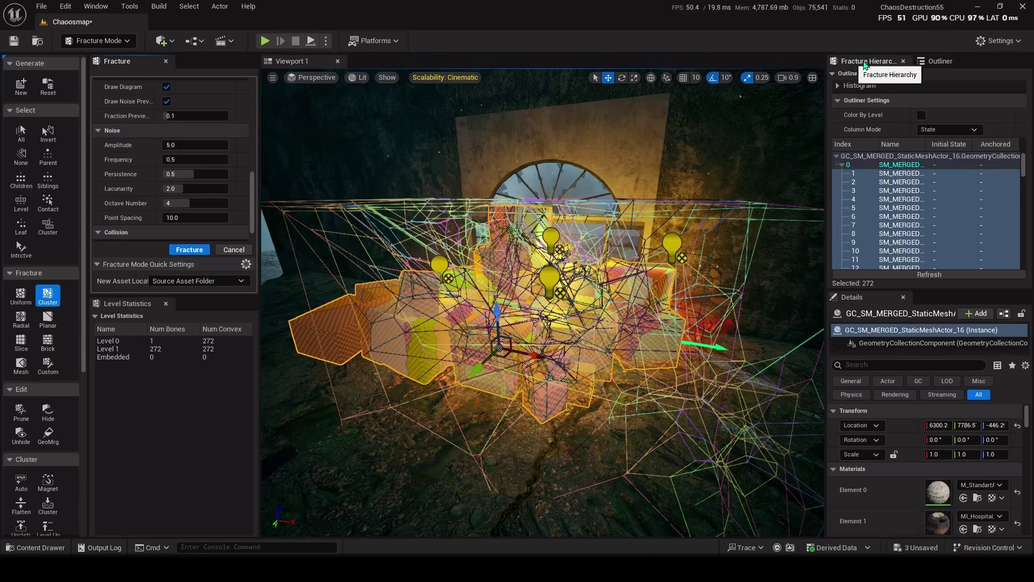
# - Examine fractured piece 7 up close in the box pile, then reselect and frame the root bone 0
pyautogui.click(877, 201)
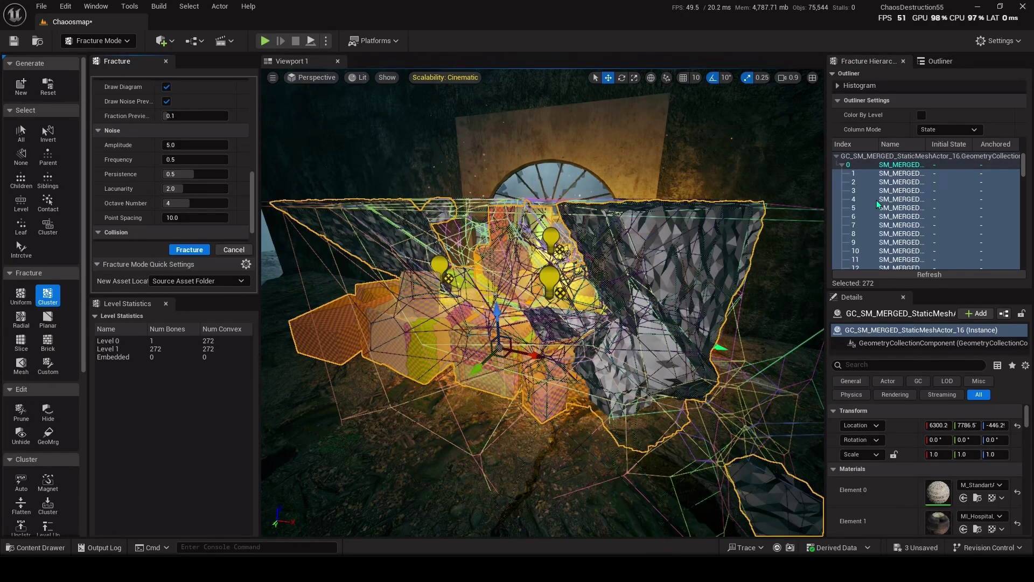
pyautogui.click(882, 228)
pyautogui.moveTo(674, 290); pyautogui.dragTo(598, 264, button='right')
pyautogui.press('w')
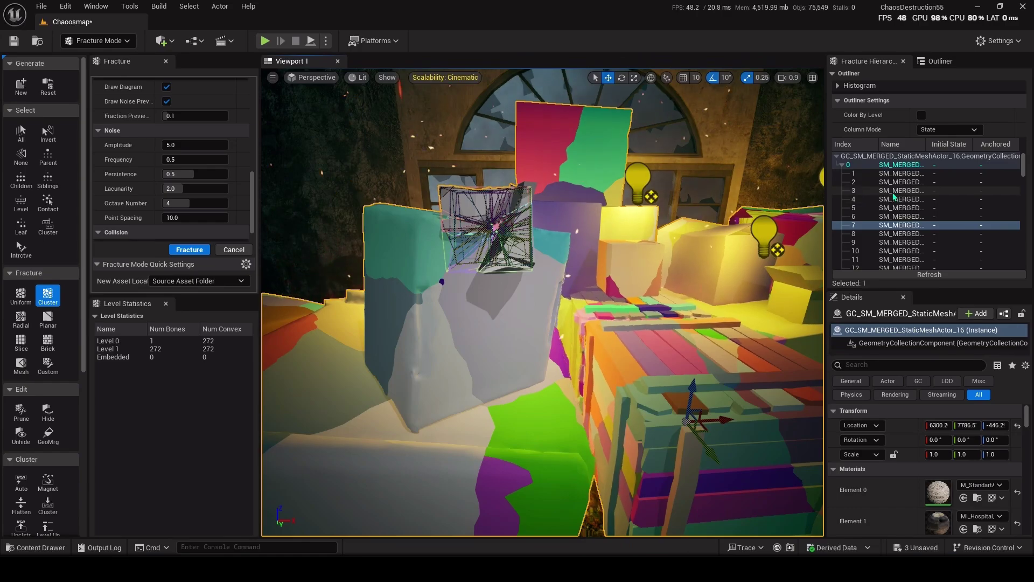
pyautogui.click(854, 166)
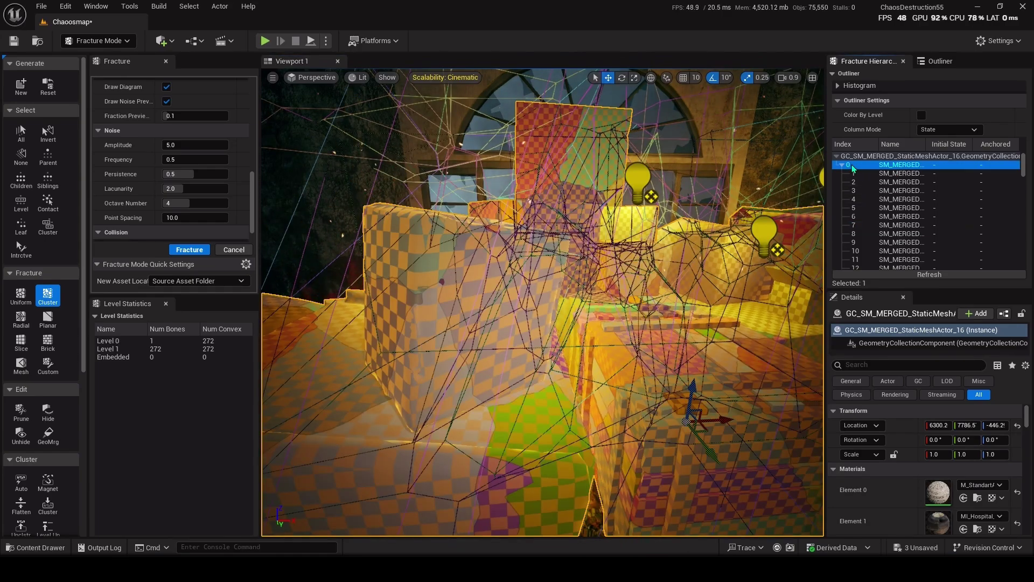
pyautogui.press('f')
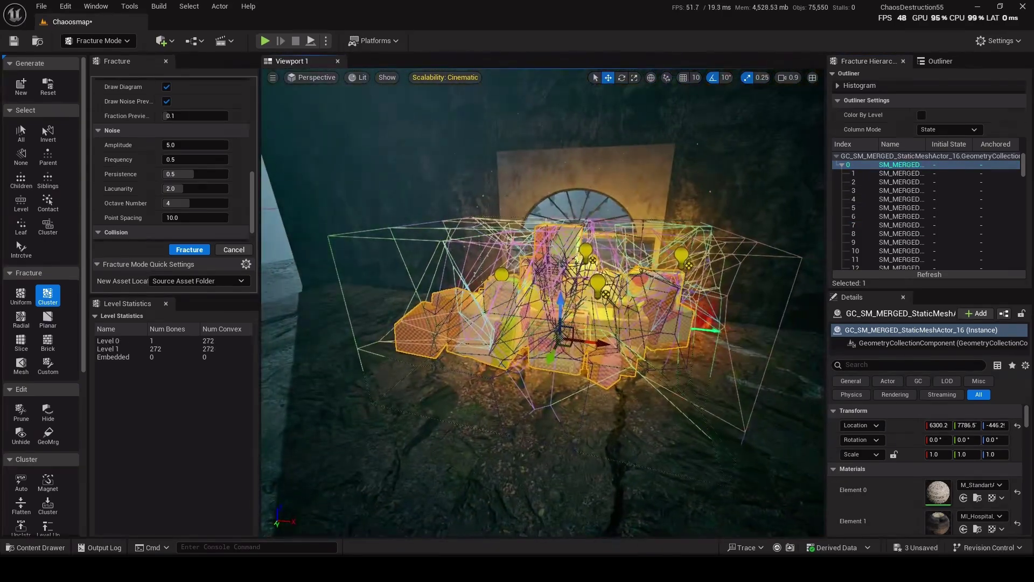
# - Raise the fractured box collection straight up, well above the window
pyautogui.moveTo(555, 372)
pyautogui.mouseDown(button='right')
pyautogui.moveTo(558, 385)
pyautogui.moveTo(555, 374)
pyautogui.mouseUp(button='right')
pyautogui.moveTo(555, 371); pyautogui.dragTo(559, 134)
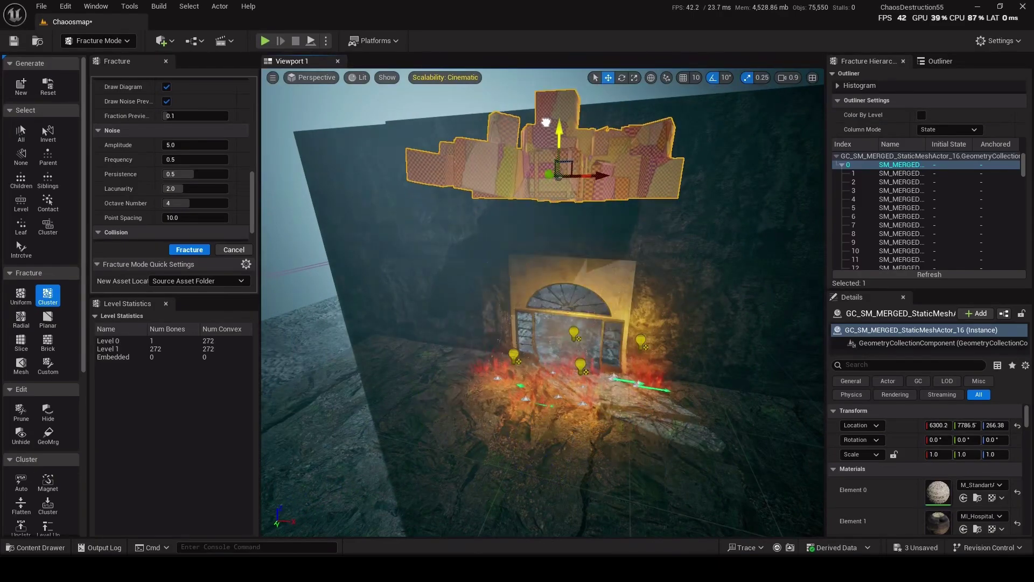
pyautogui.moveTo(558, 134); pyautogui.dragTo(553, 105, button='right')
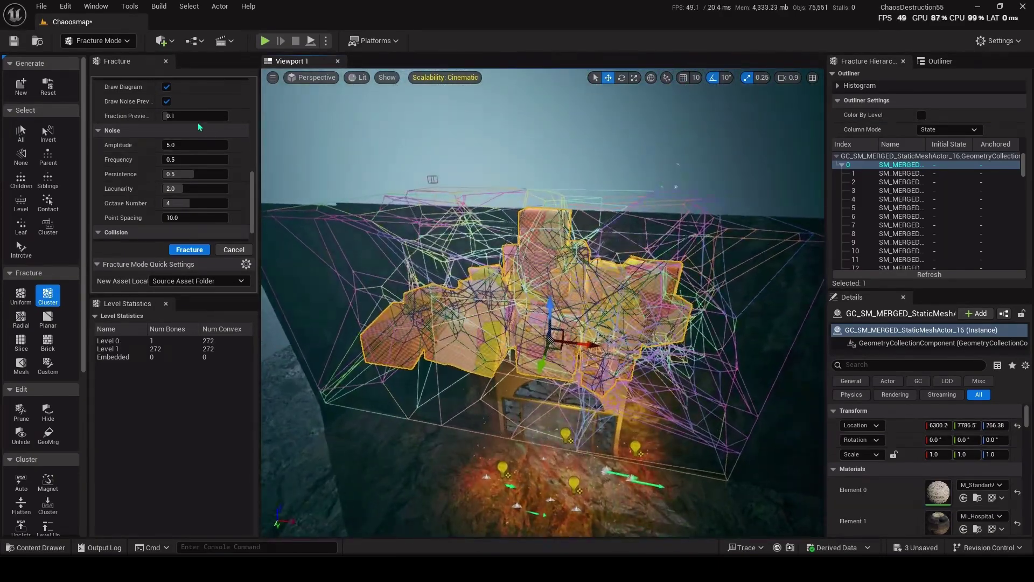
# - Set the Explode Amount to 1.0 and examine the separated fracture pieces
pyautogui.scroll(6, 178, 160)
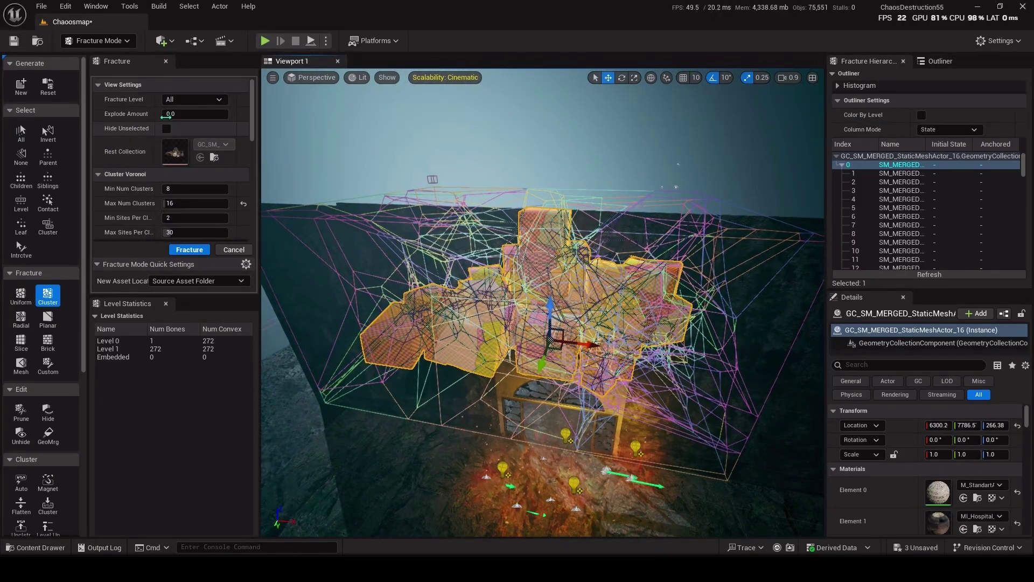
pyautogui.moveTo(167, 114); pyautogui.dragTo(229, 114)
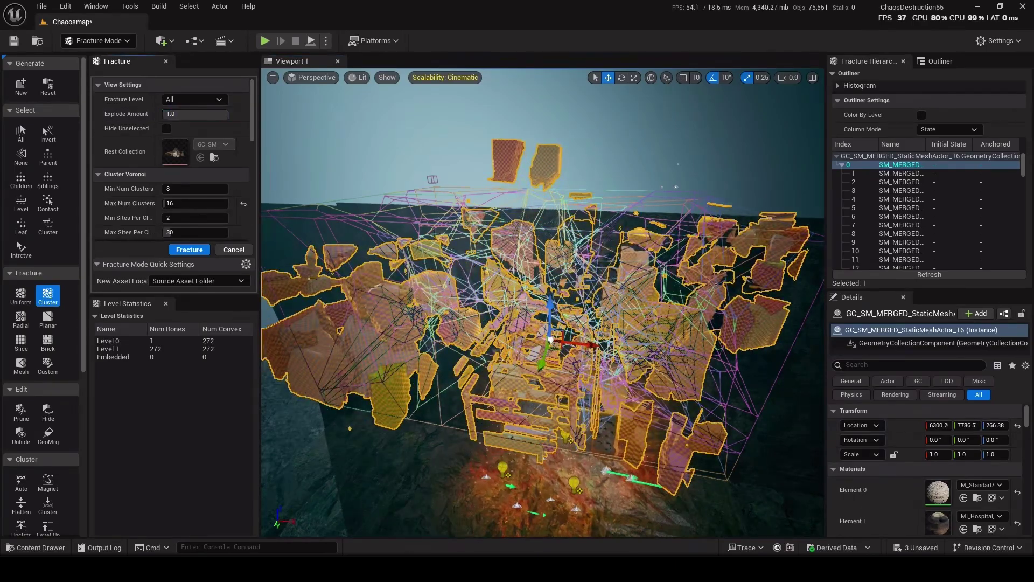
pyautogui.moveTo(539, 215); pyautogui.dragTo(430, 239, button='right')
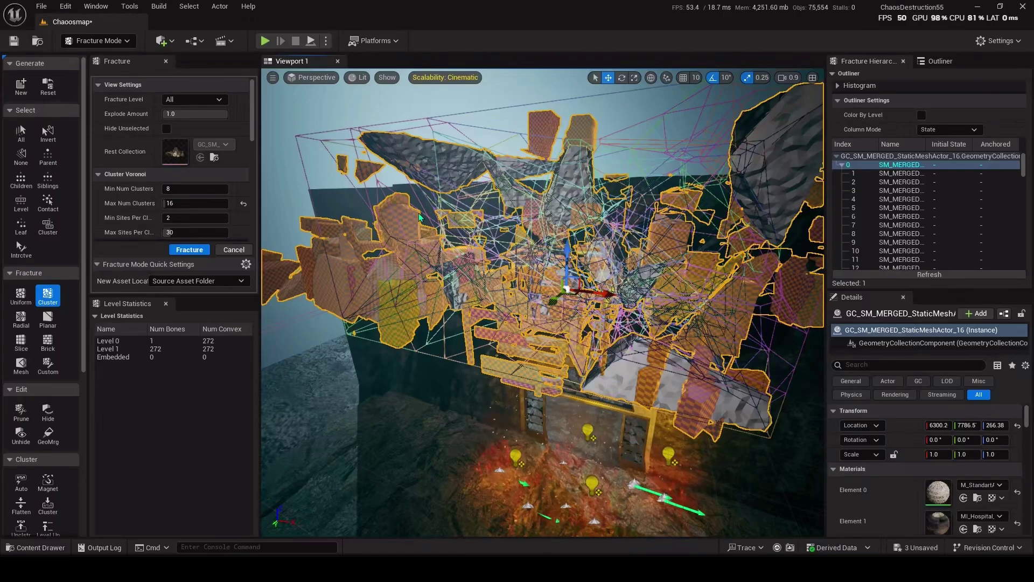
# - Reset the Explode Amount to 0.0 and undo the upward move of the box collection
pyautogui.moveTo(187, 115); pyautogui.dragTo(163, 115)
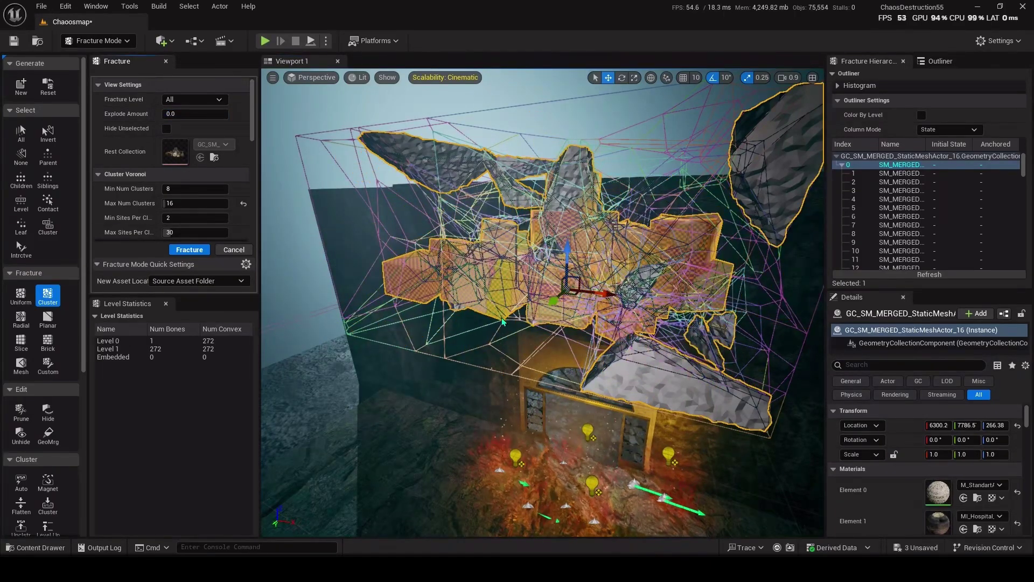
pyautogui.hotkey('ctrl', 'z')
pyautogui.press('f')
# - Set Max Num Clusters to 8 and apply a second Cluster fracture to the box collection
pyautogui.scroll(-2, 238, 200)
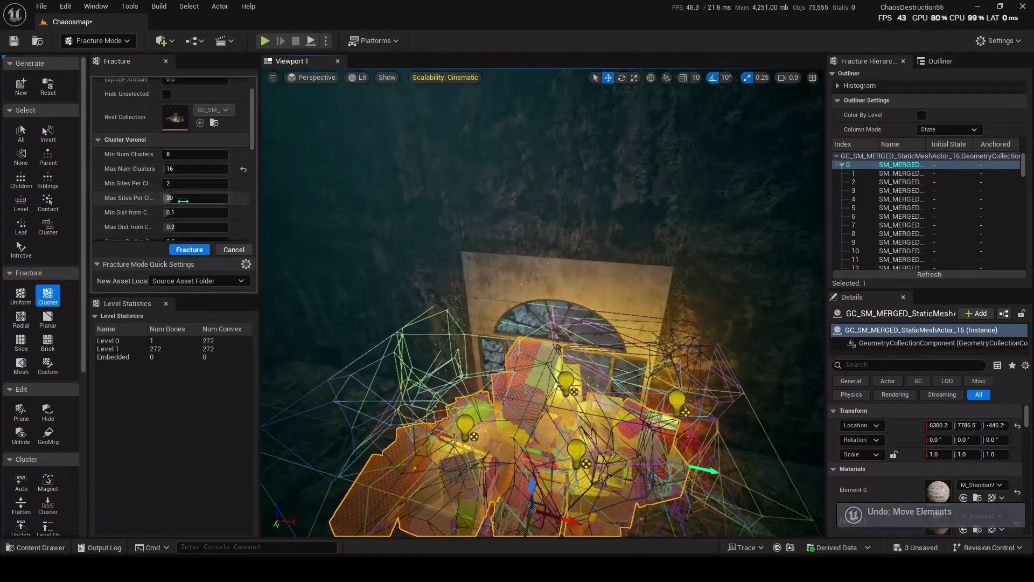
pyautogui.click(191, 168)
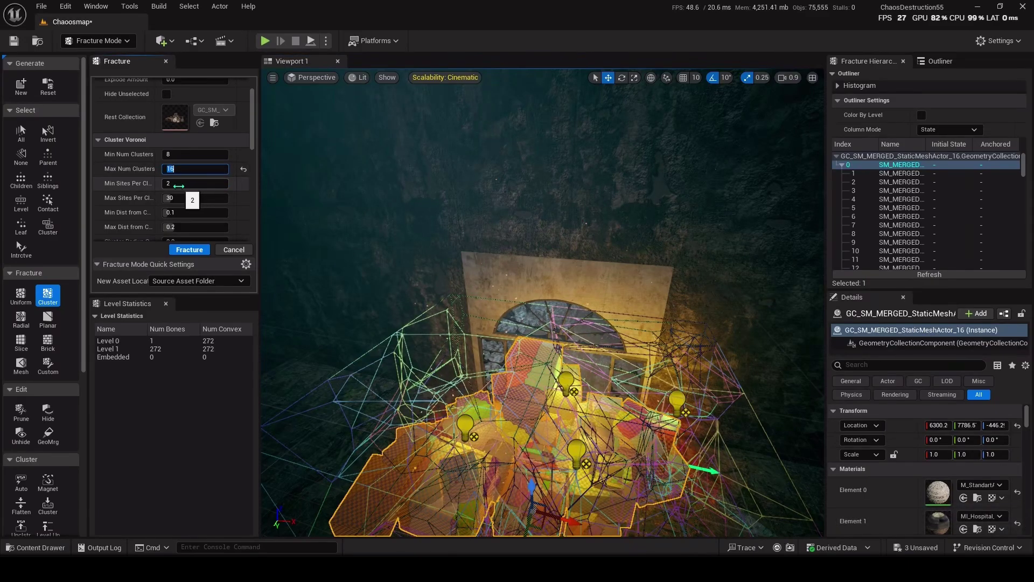
pyautogui.write('8')
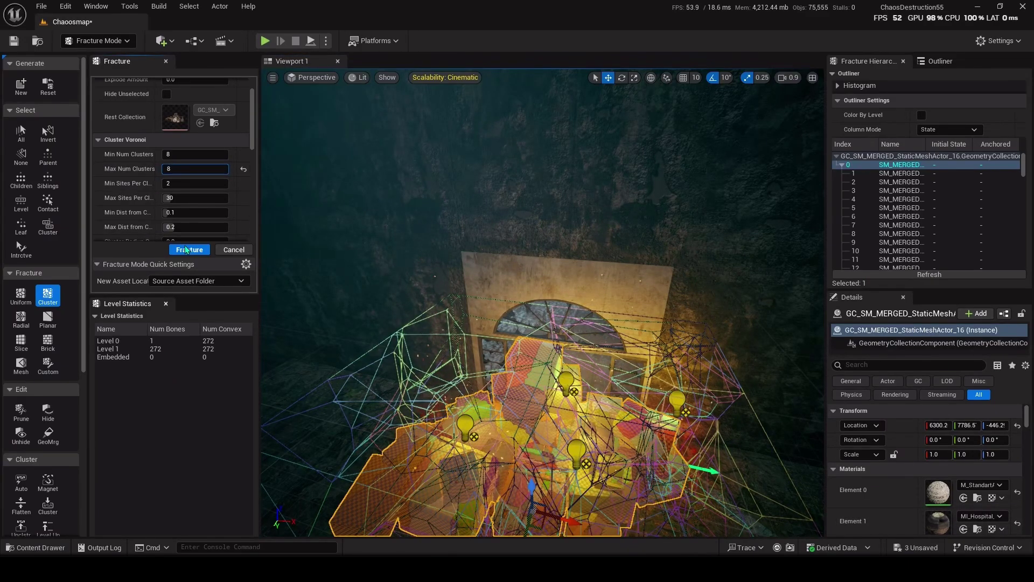
pyautogui.click(186, 249)
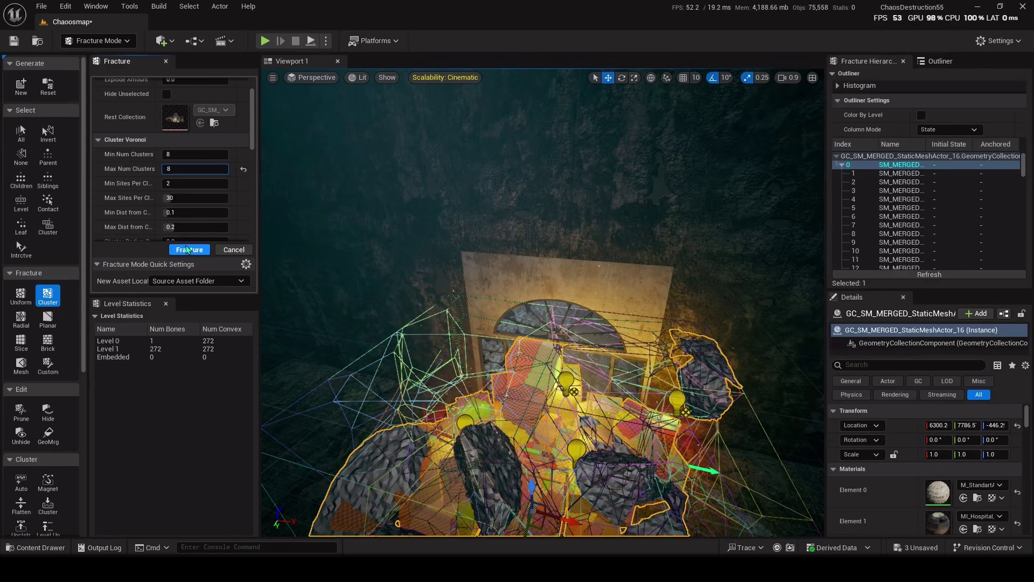
pyautogui.click(187, 249)
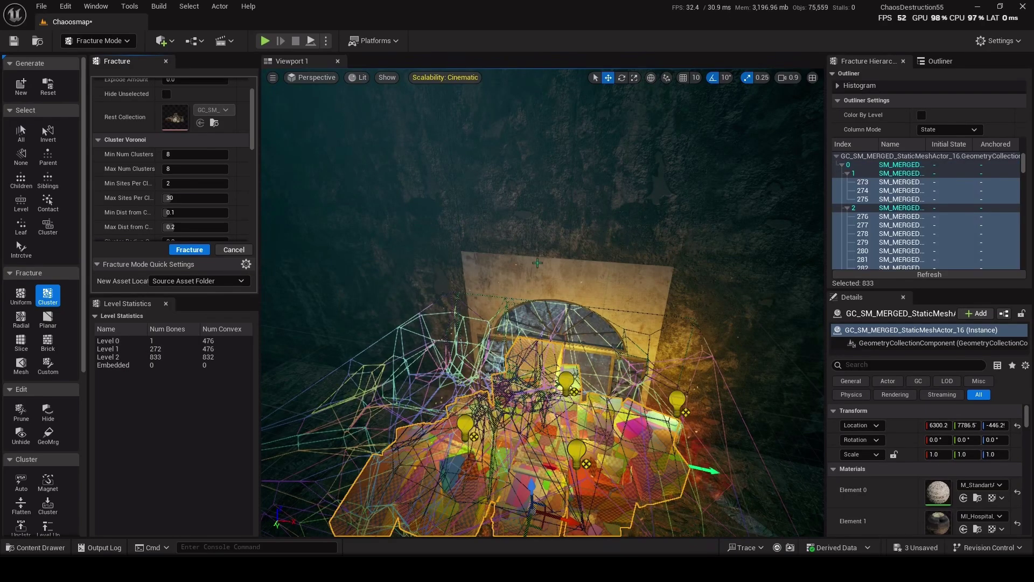
# - Switch the editor from Fracture Mode to Selection Mode
pyautogui.moveTo(537, 263); pyautogui.dragTo(512, 307, button='right')
pyautogui.moveTo(593, 275); pyautogui.dragTo(604, 270, button='right')
pyautogui.click(105, 41)
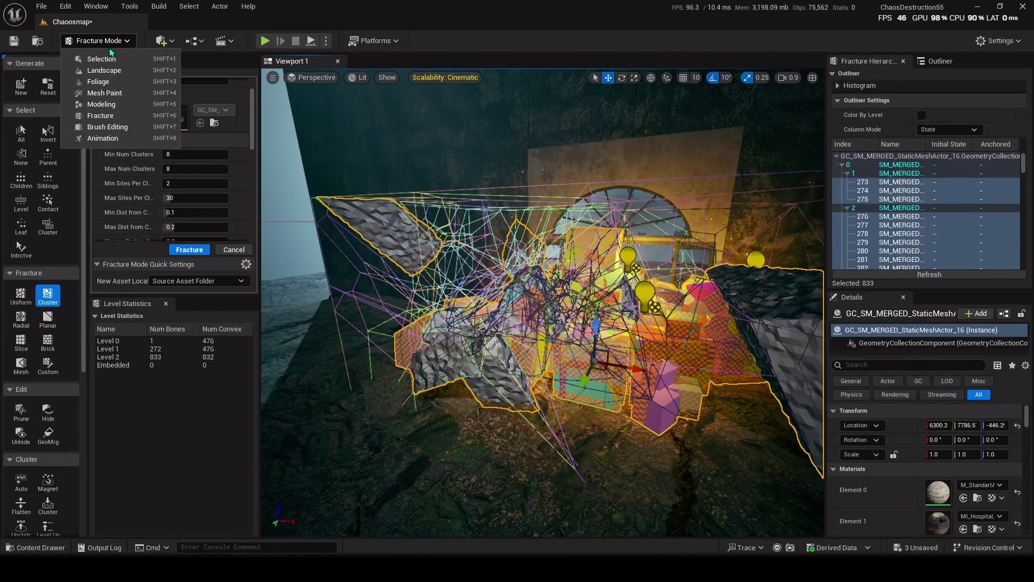
pyautogui.click(109, 61)
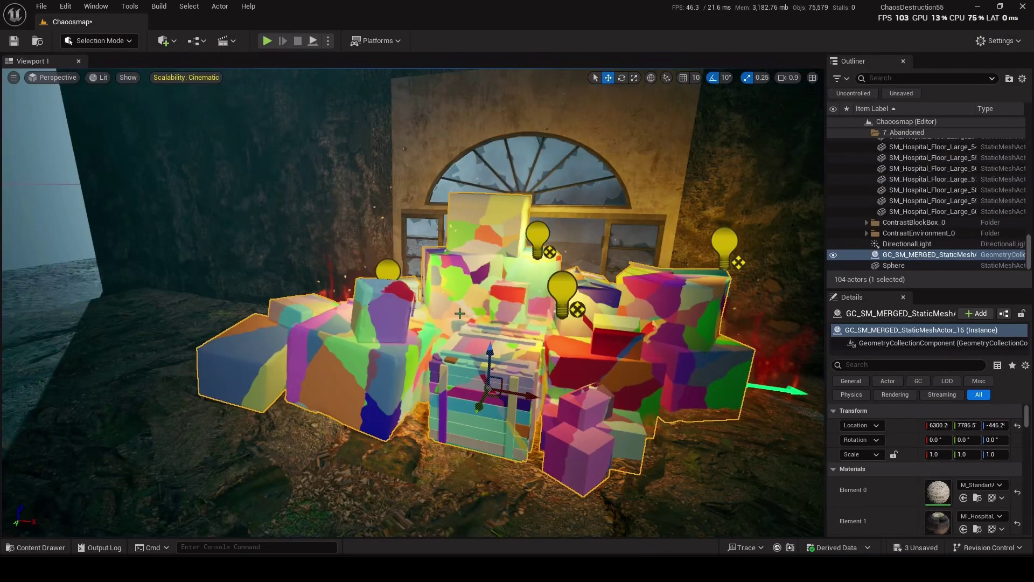
# - Examine the coloured fracture pieces on the boxes up close and from a distance
pyautogui.moveTo(473, 340); pyautogui.dragTo(460, 320, button='right')
pyautogui.press('w')
pyautogui.scroll(-3, 473, 339)
pyautogui.moveTo(448, 266); pyautogui.dragTo(433, 243, button='right')
pyautogui.scroll(3, 379, 268)
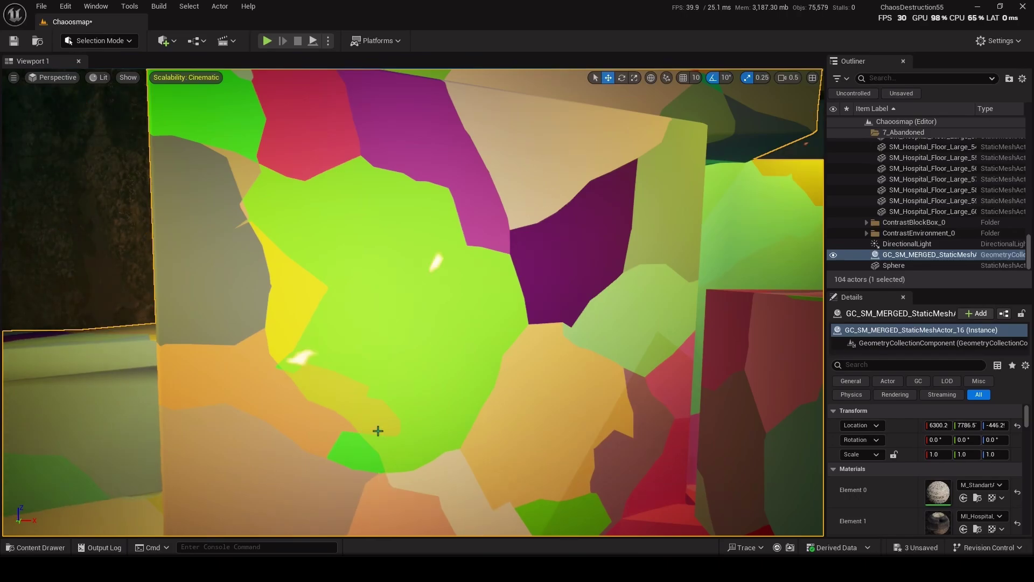
pyautogui.scroll(-5, 381, 431)
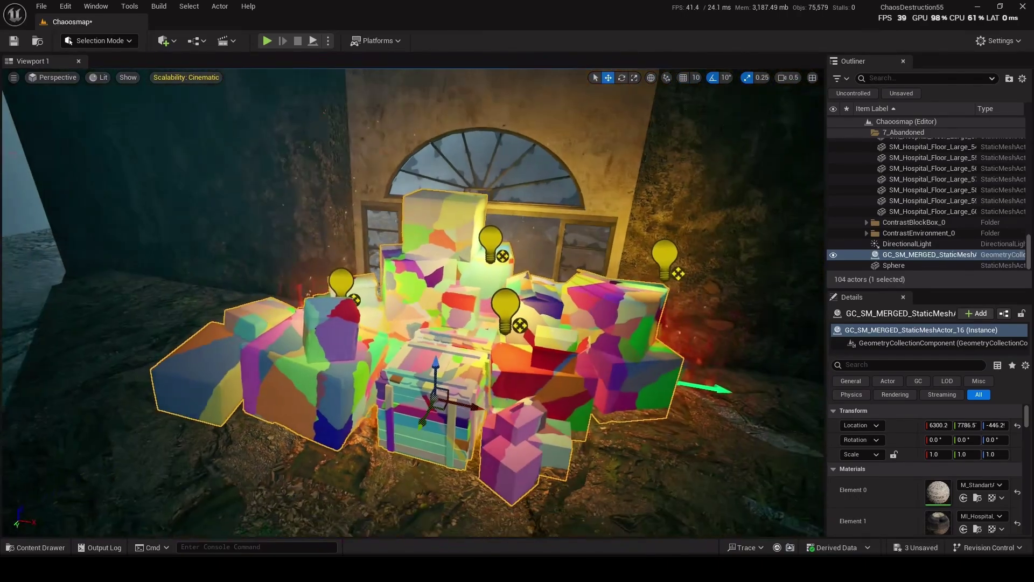
pyautogui.scroll(-1, 396, 429)
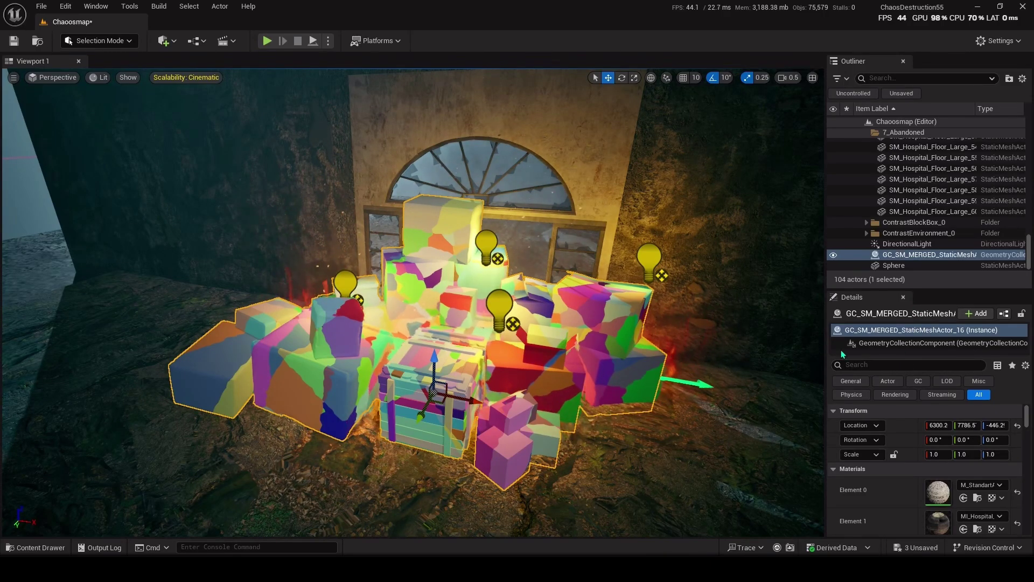
# - Find the color property of the box geometry collection, turn off Show Bone Colors and clear the property search
pyautogui.write('c')
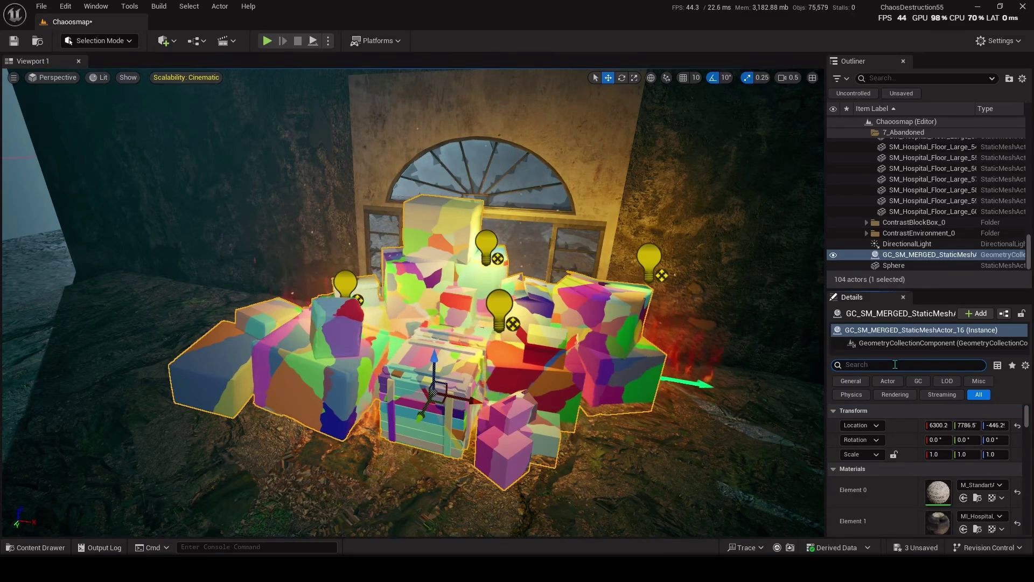
pyautogui.write('color')
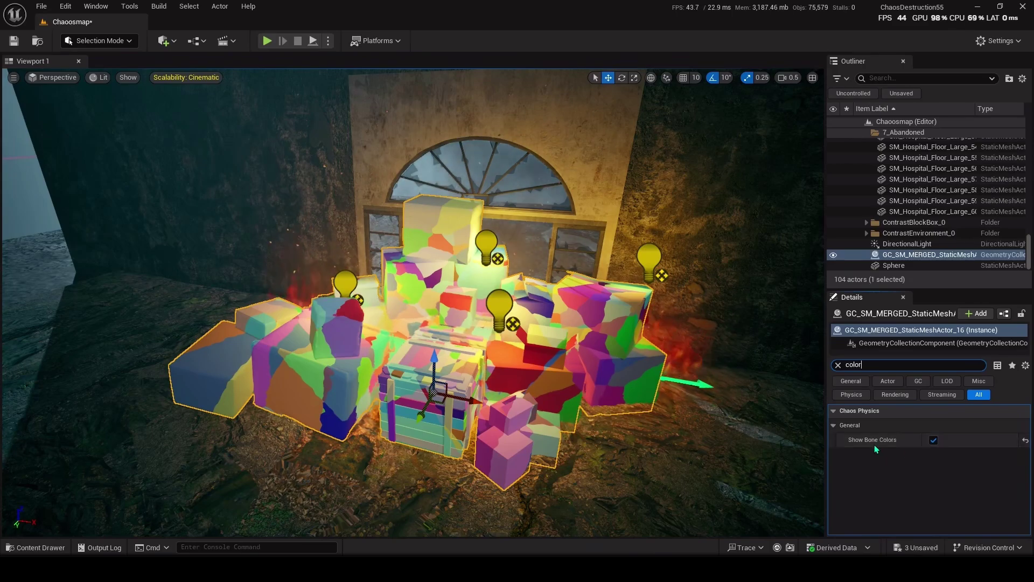
pyautogui.click(933, 441)
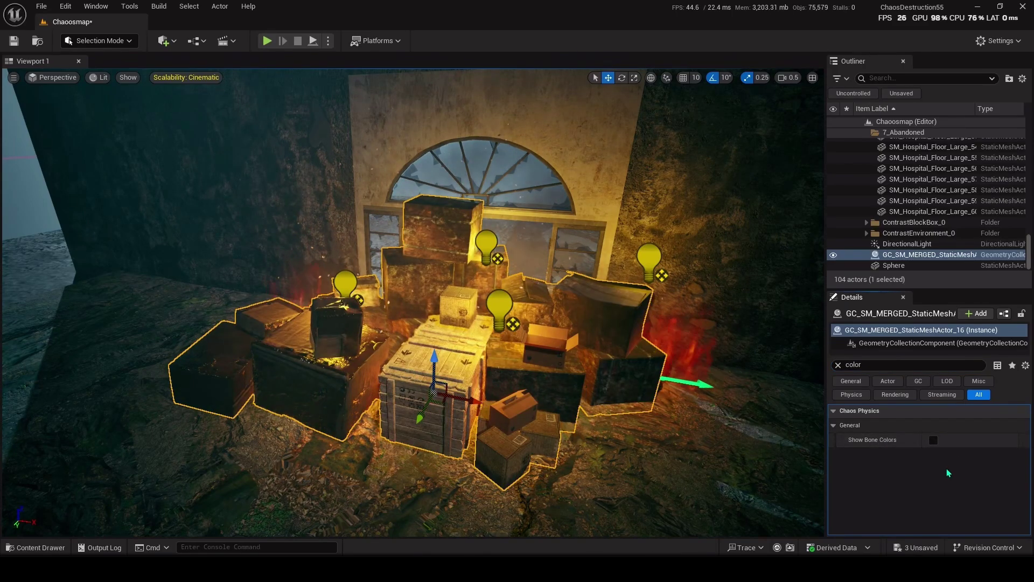
pyautogui.click(845, 368)
pyautogui.click(838, 365)
# - Turn off Enable Clustering in the Clustering settings of the box geometry collection
pyautogui.scroll(-10, 885, 442)
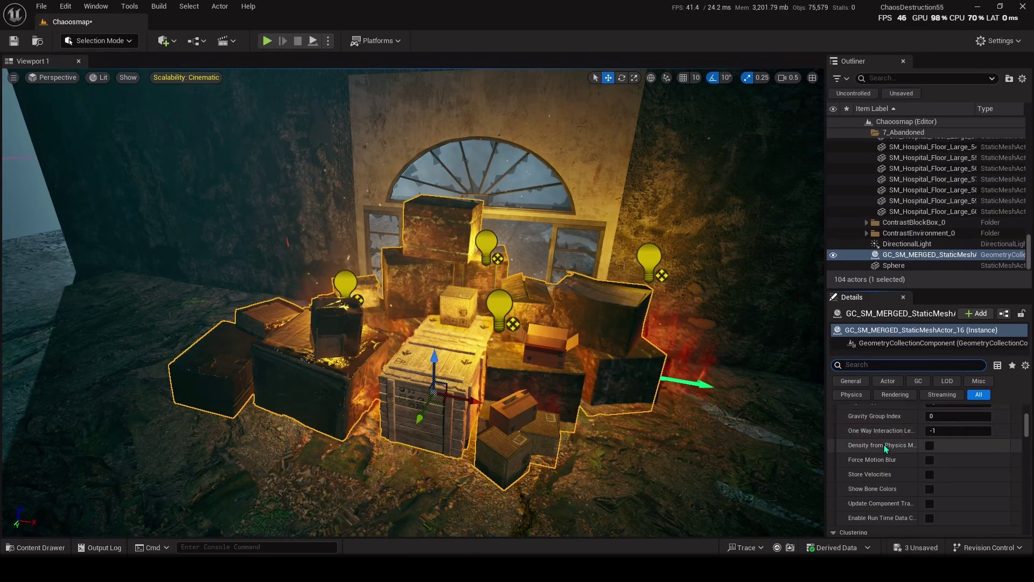
pyautogui.scroll(-3, 884, 444)
pyautogui.scroll(-2, 884, 445)
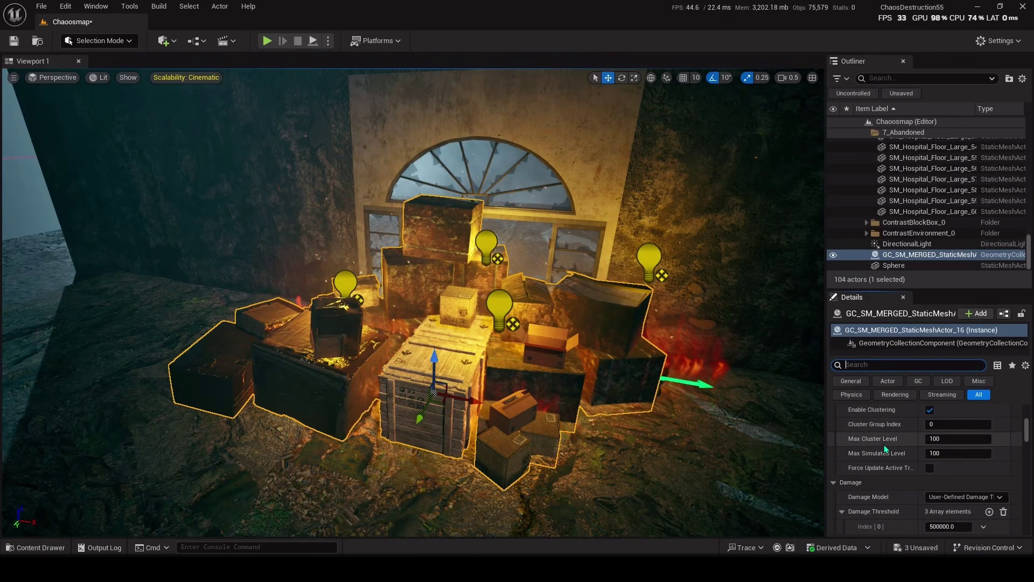
pyautogui.scroll(1, 894, 443)
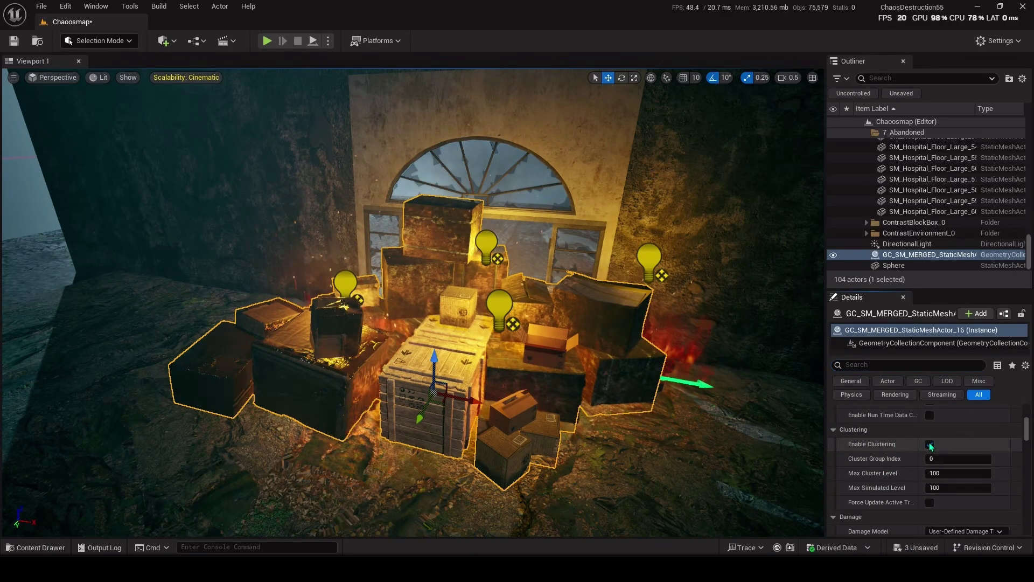
pyautogui.click(930, 444)
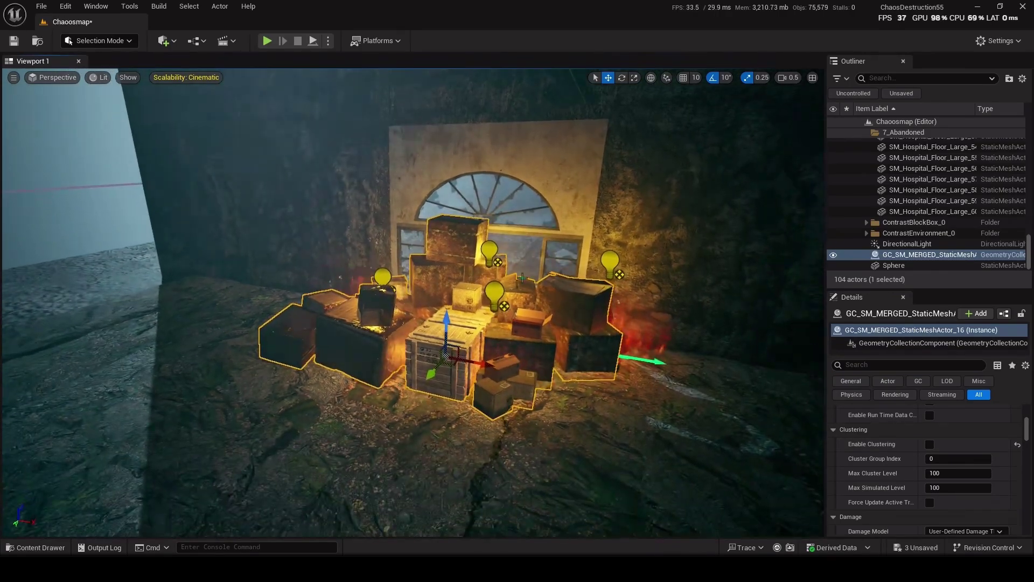
# - Run the level in Simulate mode and examine from several angles how the fractured boxes collapse
pyautogui.click(327, 40)
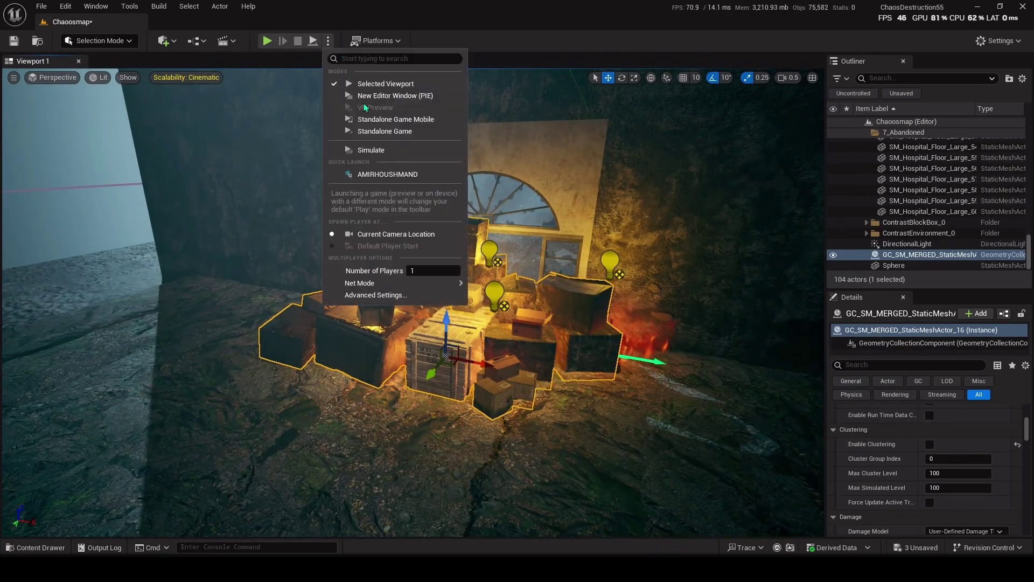
pyautogui.click(383, 148)
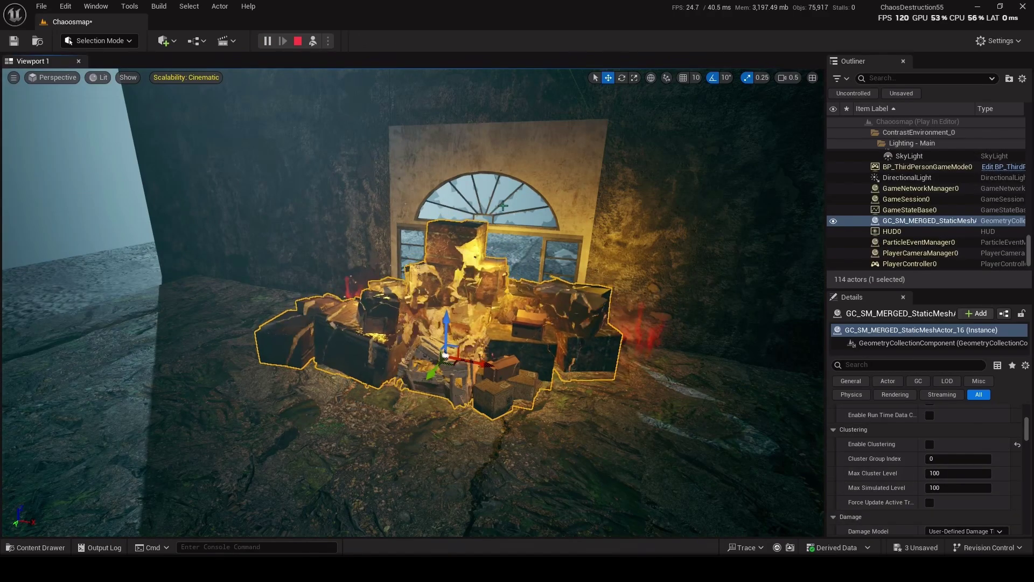
pyautogui.press('w')
pyautogui.moveTo(503, 210); pyautogui.dragTo(529, 217, button='right')
pyautogui.press('d')
pyautogui.press('a')
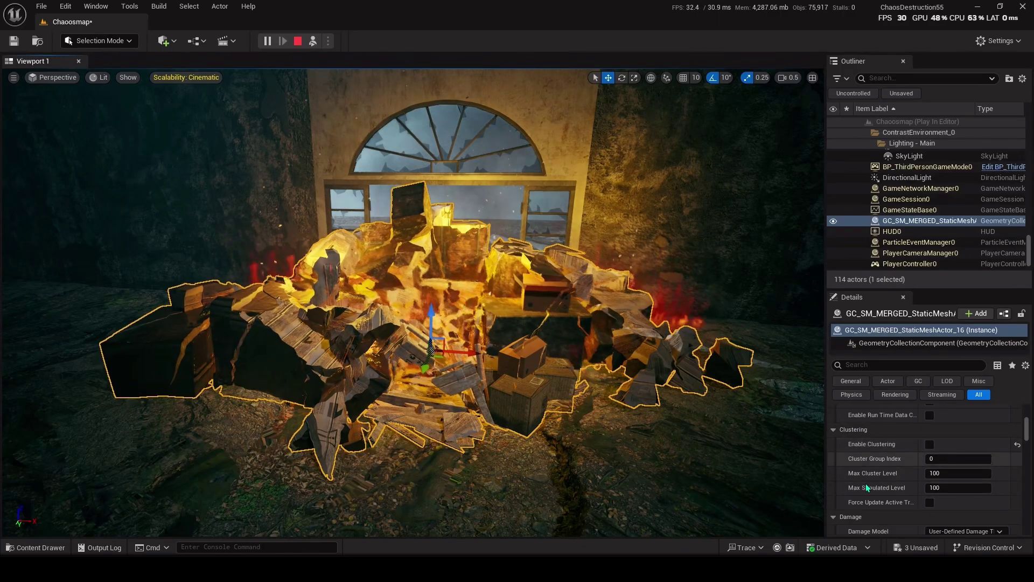
# - Stop the running simulation and show the light and helper icons around the boxes again
pyautogui.scroll(-1, 868, 485)
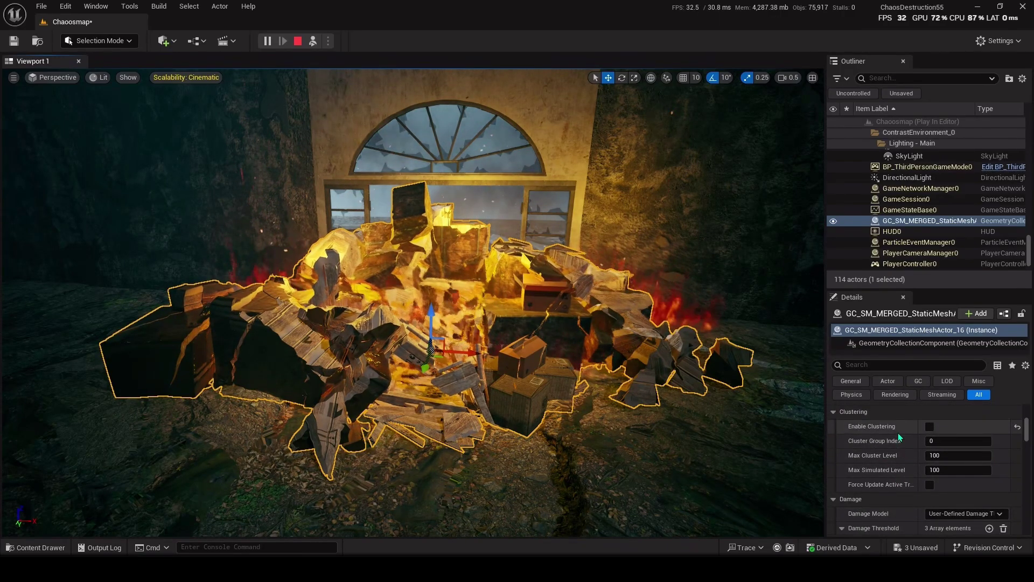
pyautogui.press('Escape')
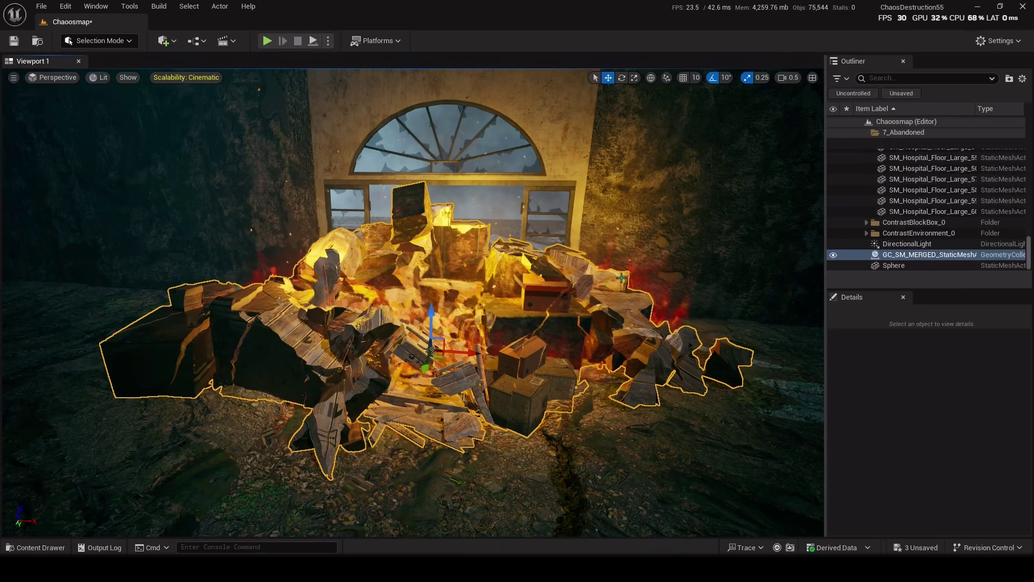
pyautogui.moveTo(621, 299)
pyautogui.mouseDown(button='right')
pyautogui.moveTo(598, 299)
pyautogui.moveTo(621, 299)
pyautogui.mouseUp(button='right')
pyautogui.press('s')
pyautogui.scroll(2, 622, 299)
pyautogui.press('w')
pyautogui.press('g')
pyautogui.press('g')
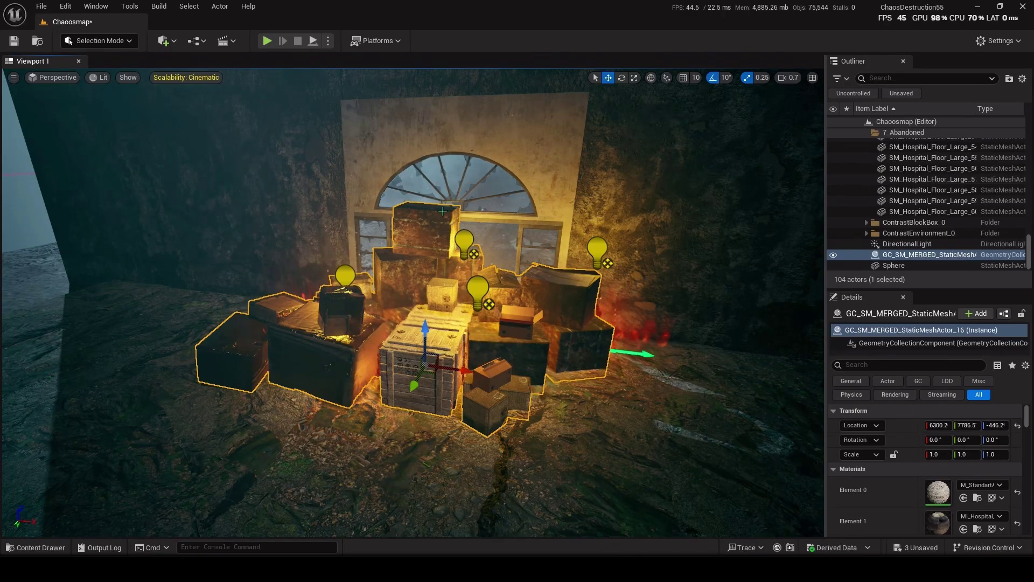
# - Search all project content for "bom" and place FS_BombField_Prototype in the level, on the open floor beside the boxes
pyautogui.press('s')
pyautogui.scroll(2, 442, 211)
pyautogui.moveTo(443, 210); pyautogui.dragTo(504, 222, button='right')
pyautogui.hotkey('ctrl', 'space')
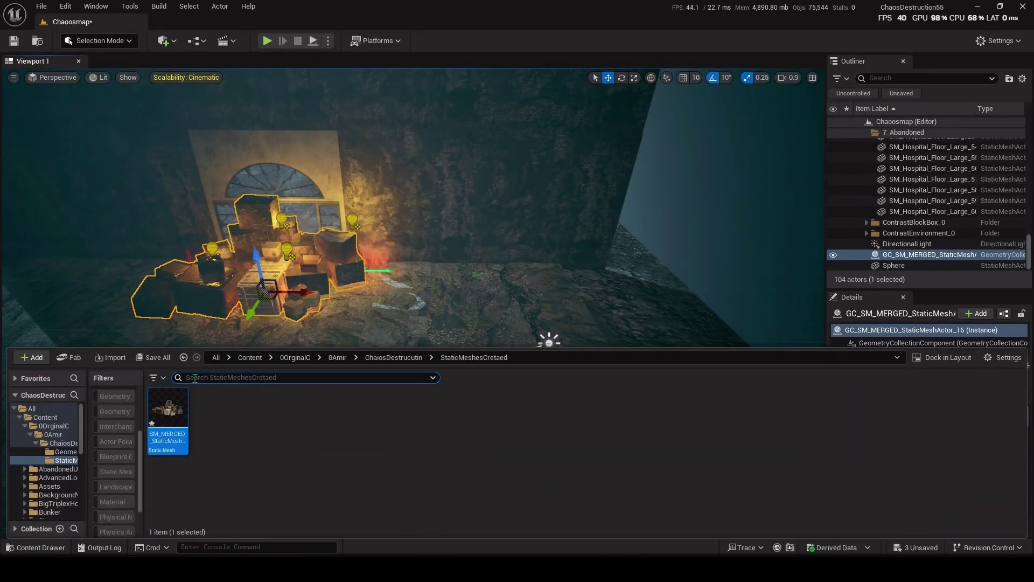
pyautogui.click(50, 408)
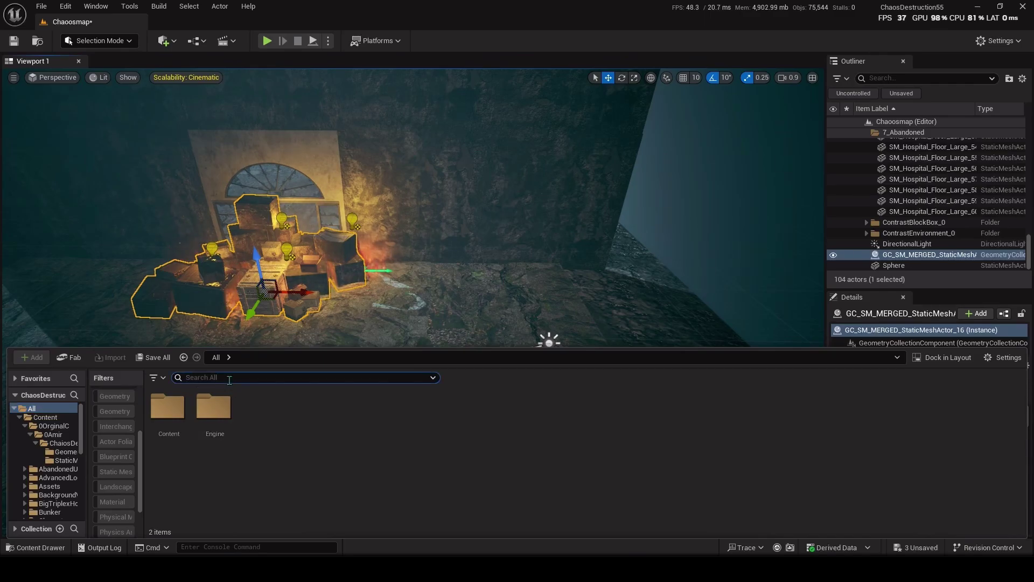
pyautogui.write('bom')
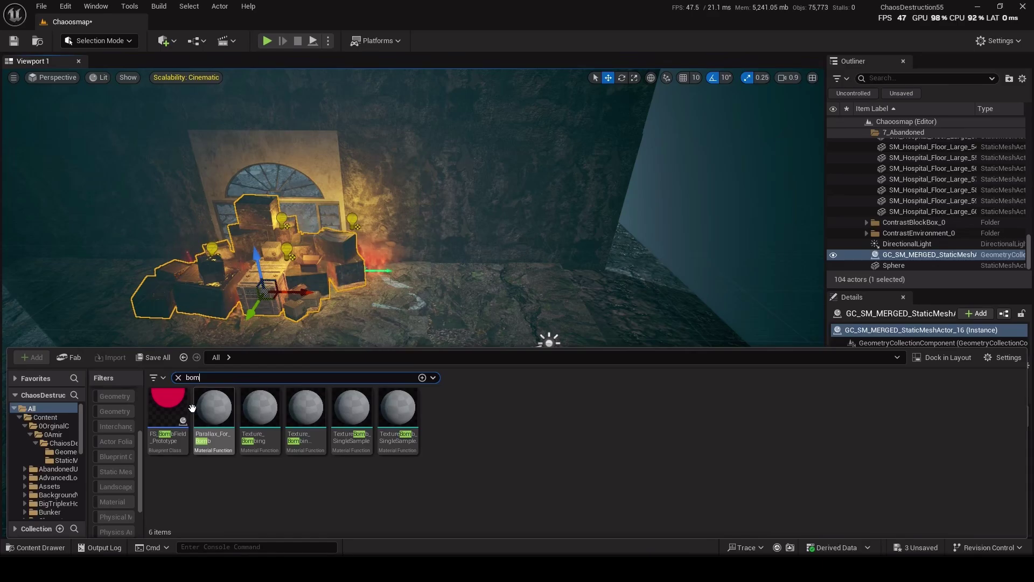
pyautogui.moveTo(167, 412); pyautogui.dragTo(608, 255)
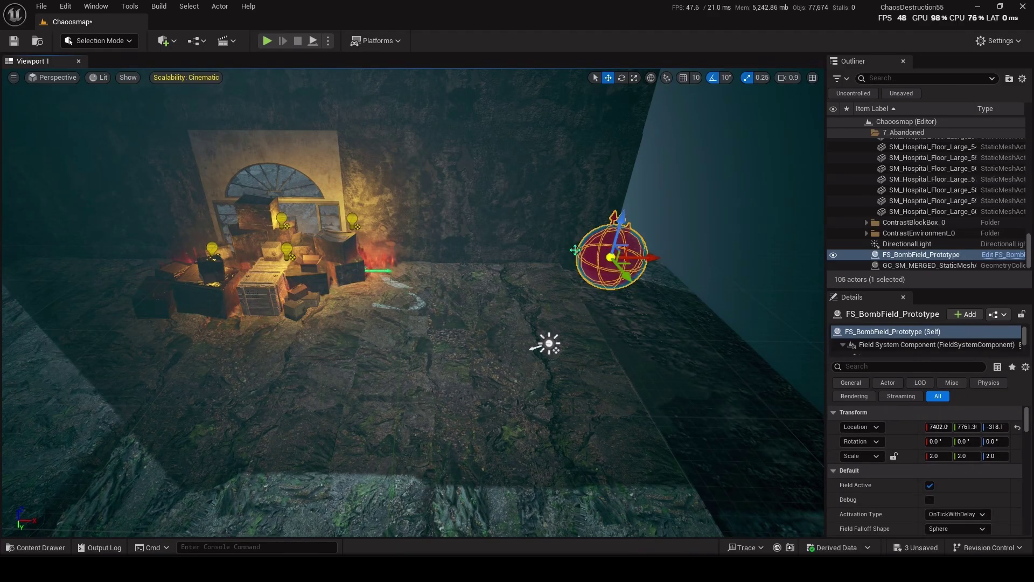
pyautogui.moveTo(523, 232); pyautogui.dragTo(480, 194, button='right')
pyautogui.click(437, 166)
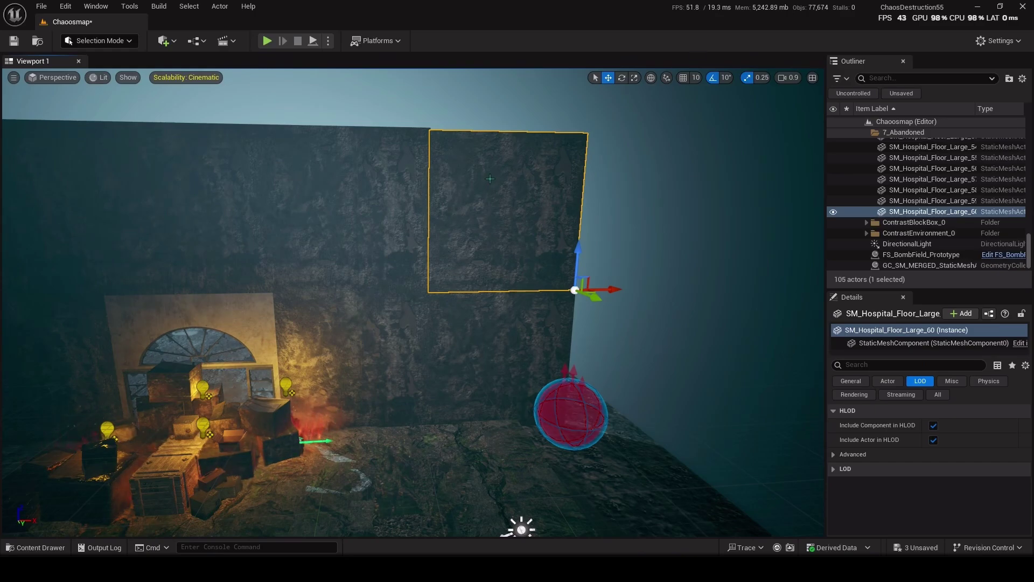
pyautogui.click(571, 399)
pyautogui.click(583, 404)
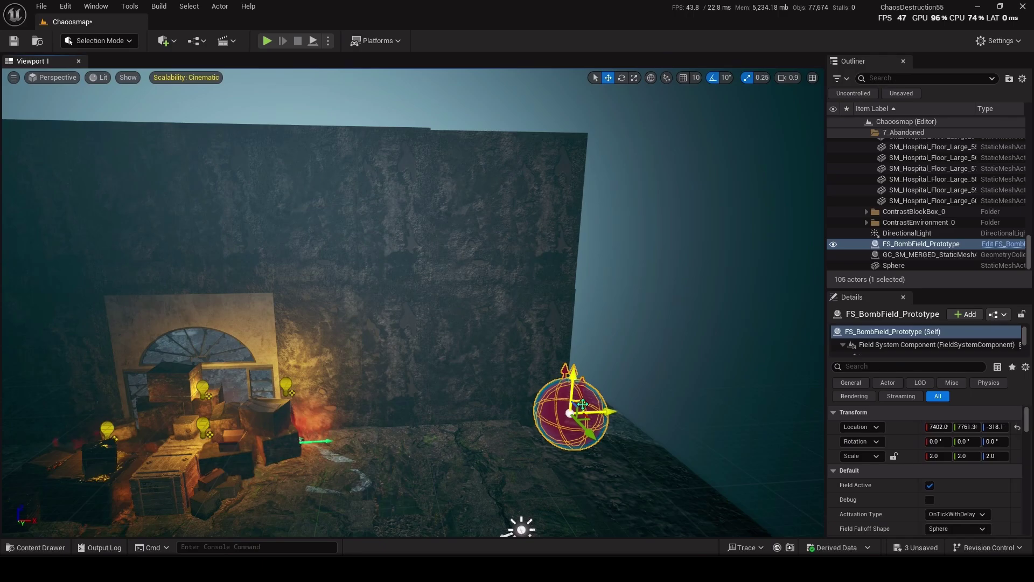
pyautogui.hotkey('ctrl', 'b')
pyautogui.moveTo(597, 303); pyautogui.dragTo(585, 372, button='right')
pyautogui.press('w')
pyautogui.rightClick(598, 303)
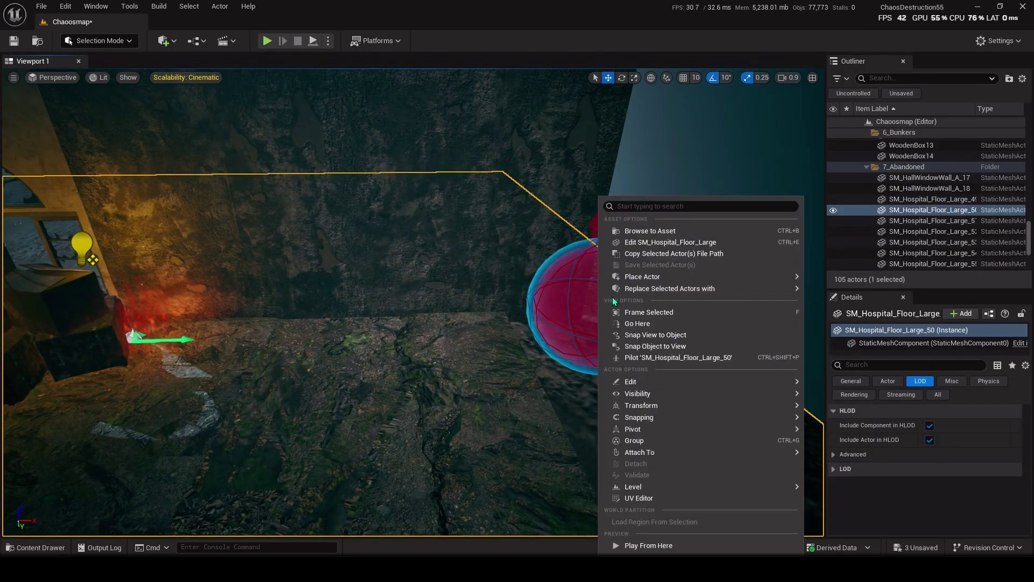
pyautogui.press('Escape')
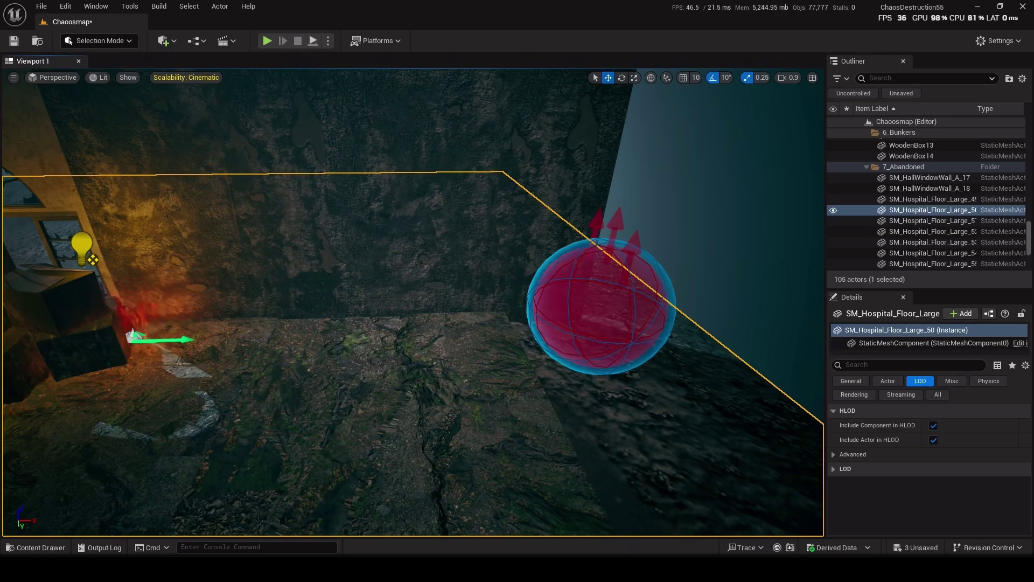
# - Select the bomb field actor in the level and browse to its source asset
pyautogui.press('w')
pyautogui.moveTo(589, 263); pyautogui.dragTo(614, 263, button='right')
pyautogui.click(586, 248)
pyautogui.rightClick(586, 248)
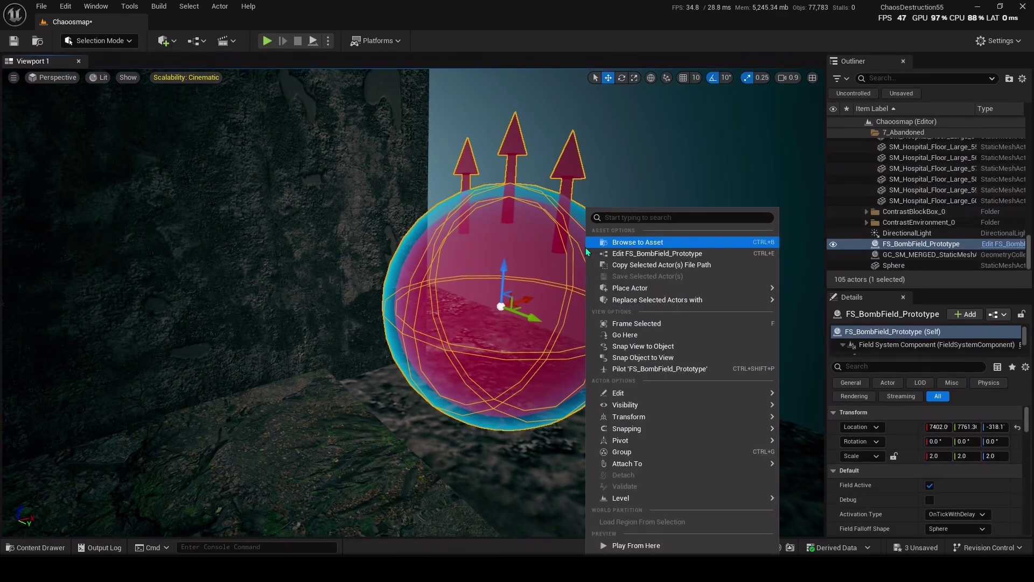
pyautogui.click(588, 245)
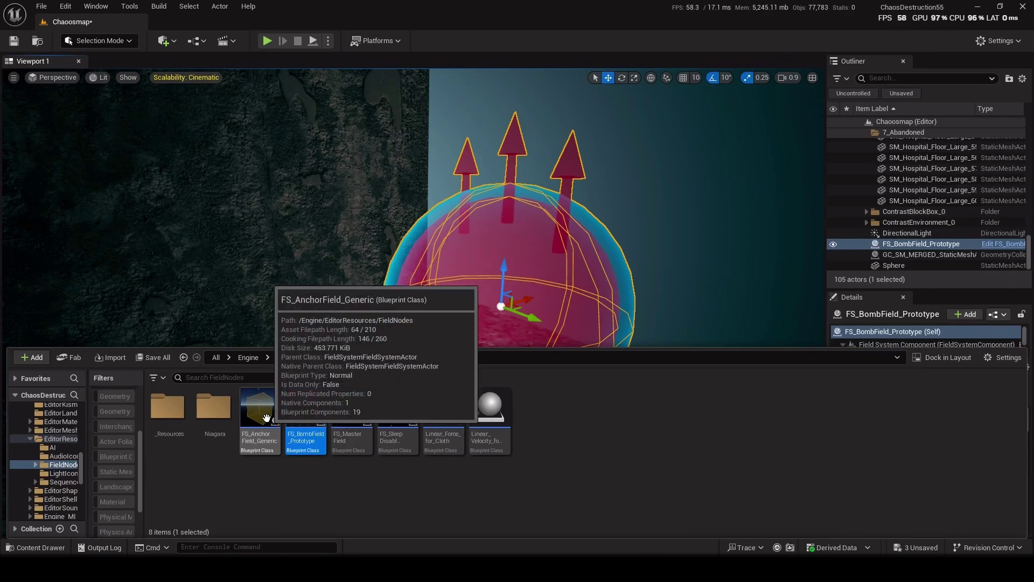
# - Place FS_AnchorField_Generic in the level and move it next to the small boxes at the edge of the pile
pyautogui.moveTo(266, 418); pyautogui.dragTo(195, 488)
pyautogui.press('f')
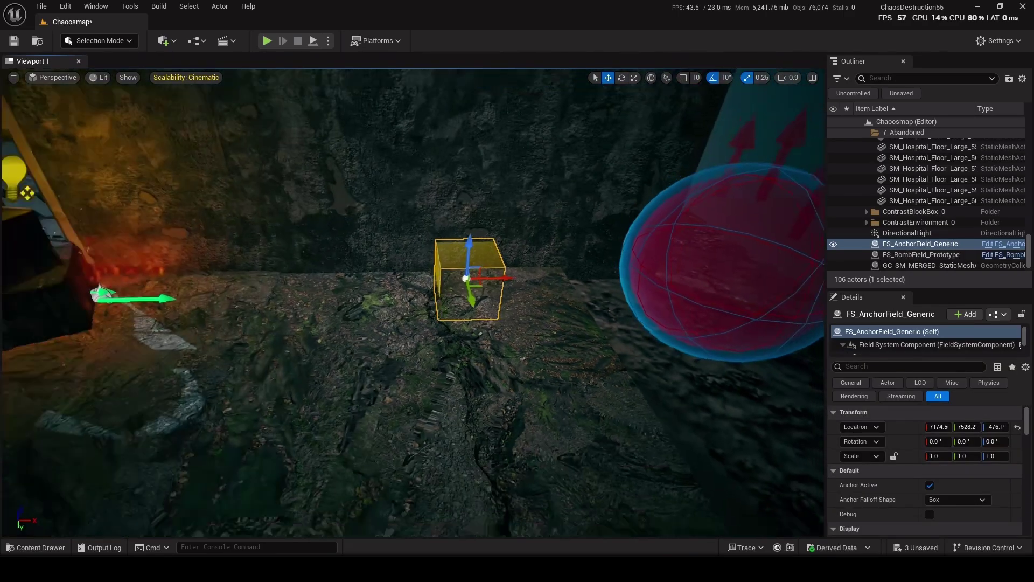
pyautogui.moveTo(550, 324); pyautogui.dragTo(528, 328, button='right')
pyautogui.press('s')
pyautogui.moveTo(625, 319); pyautogui.dragTo(419, 392)
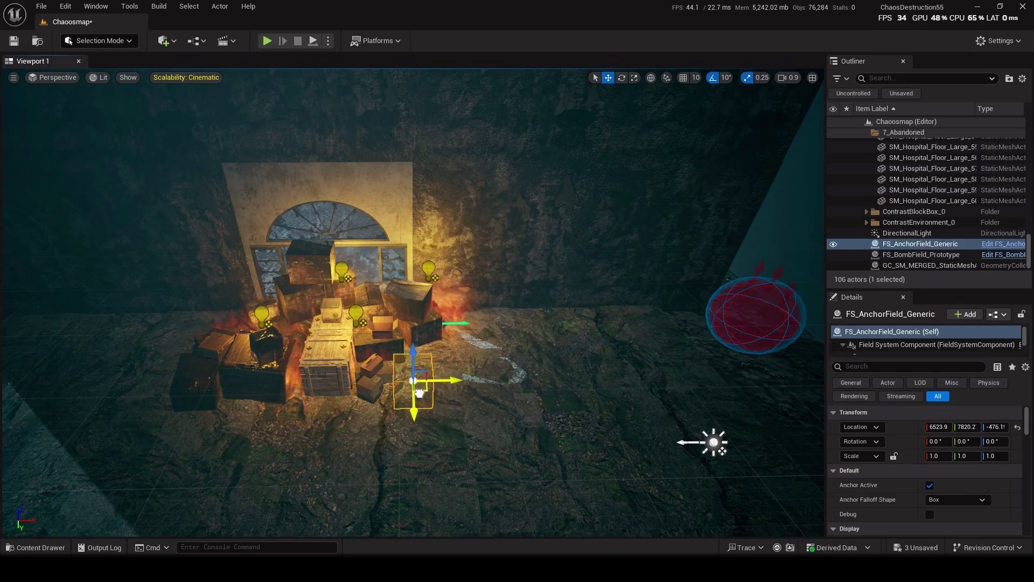
pyautogui.press('w')
pyautogui.moveTo(374, 390); pyautogui.dragTo(330, 373, button='right')
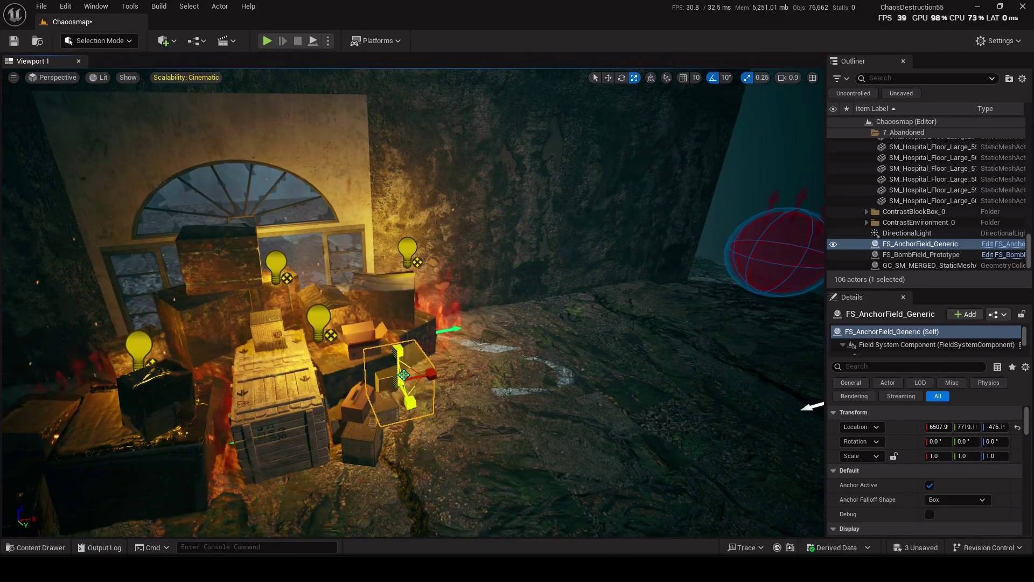
# - Scale the anchor field to 2 × 11 × 11 and put a duplicate of it on the opposite side of the box pile
pyautogui.moveTo(403, 382); pyautogui.dragTo(458, 353)
pyautogui.press('s')
pyautogui.moveTo(458, 353); pyautogui.dragTo(417, 348, button='right')
pyautogui.moveTo(471, 344); pyautogui.dragTo(338, 343)
pyautogui.moveTo(338, 343)
pyautogui.mouseDown(button='right')
pyautogui.moveTo(320, 345)
pyautogui.moveTo(335, 352)
pyautogui.mouseUp(button='right')
pyautogui.press('w')
pyautogui.moveTo(509, 344); pyautogui.dragTo(516, 345, button='right')
pyautogui.press('d')
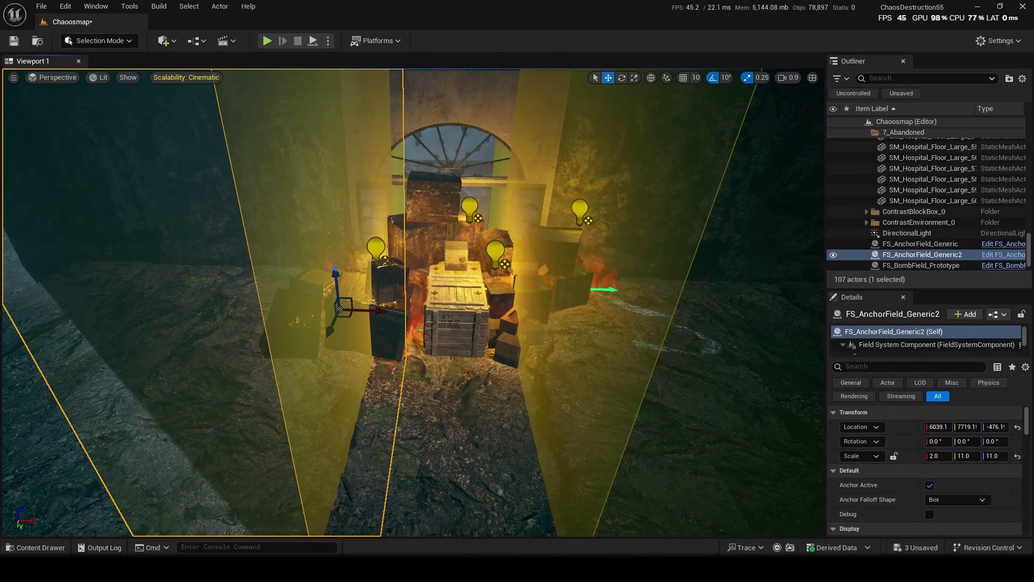
# - Add two Initialization Fields elements to the box geometry collection's Chaos Physics settings
pyautogui.click(533, 300)
pyautogui.scroll(-5, 906, 474)
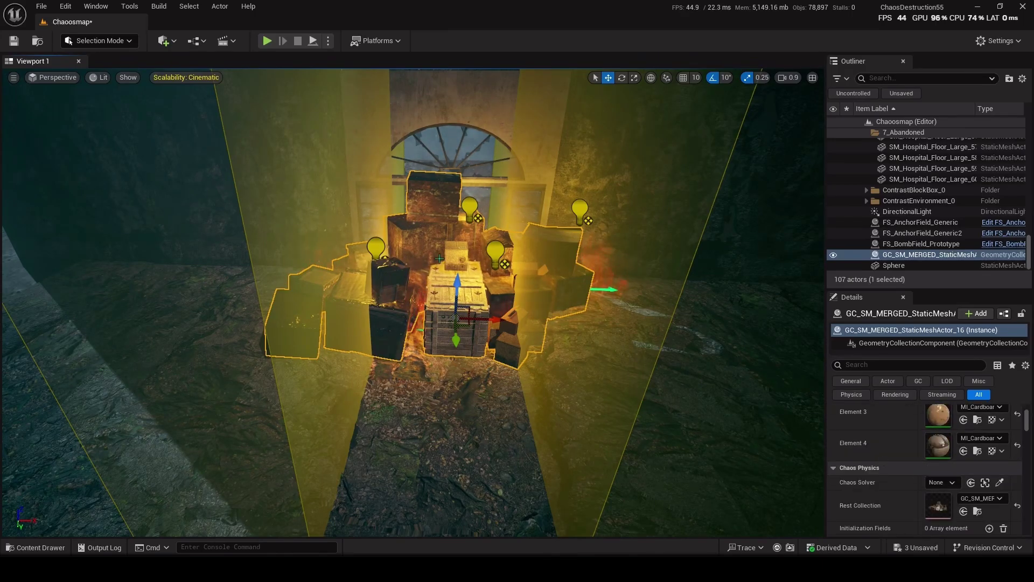
pyautogui.scroll(-2, 911, 473)
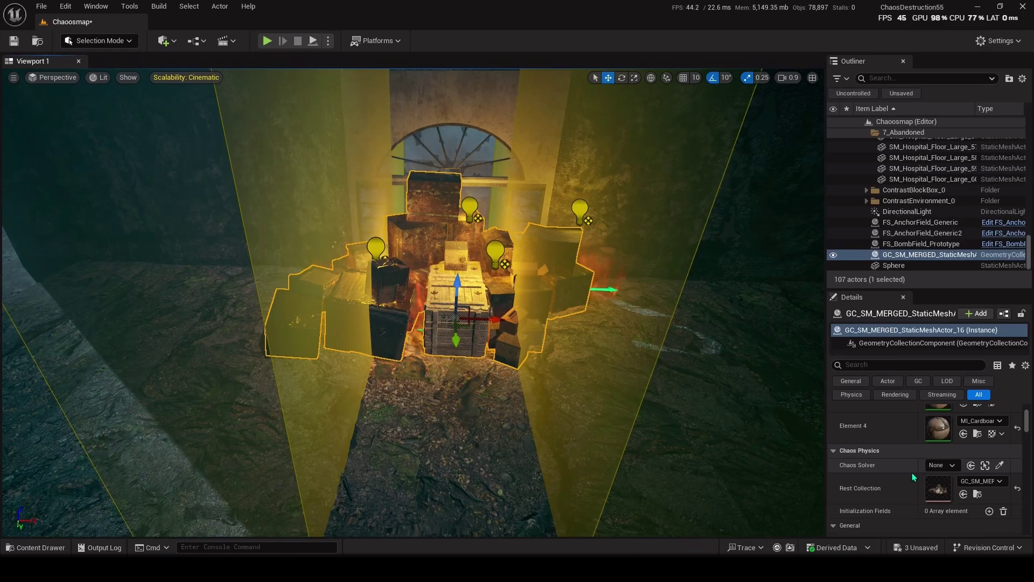
pyautogui.scroll(-2, 914, 477)
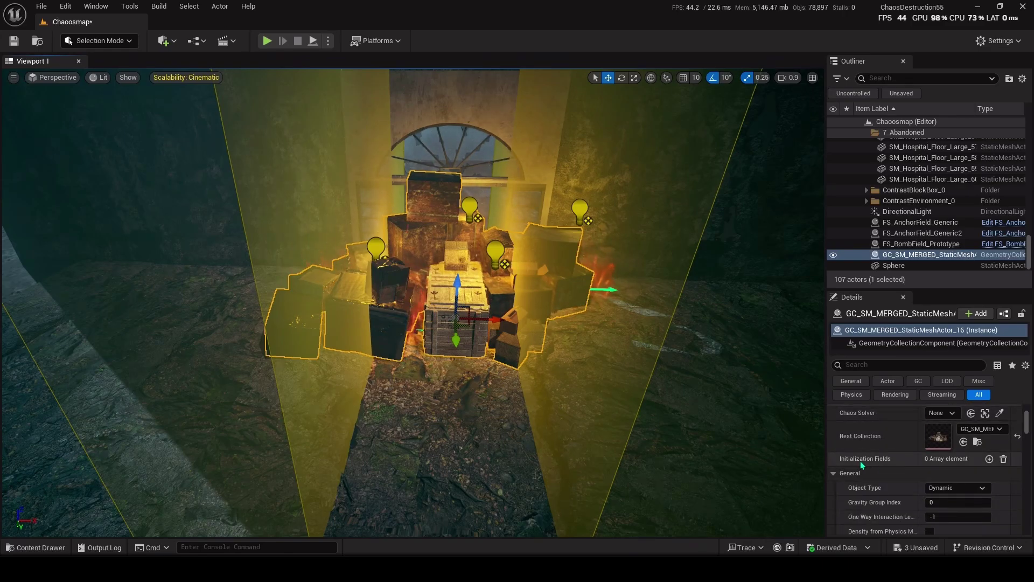
pyautogui.click(989, 459)
pyautogui.click(990, 459)
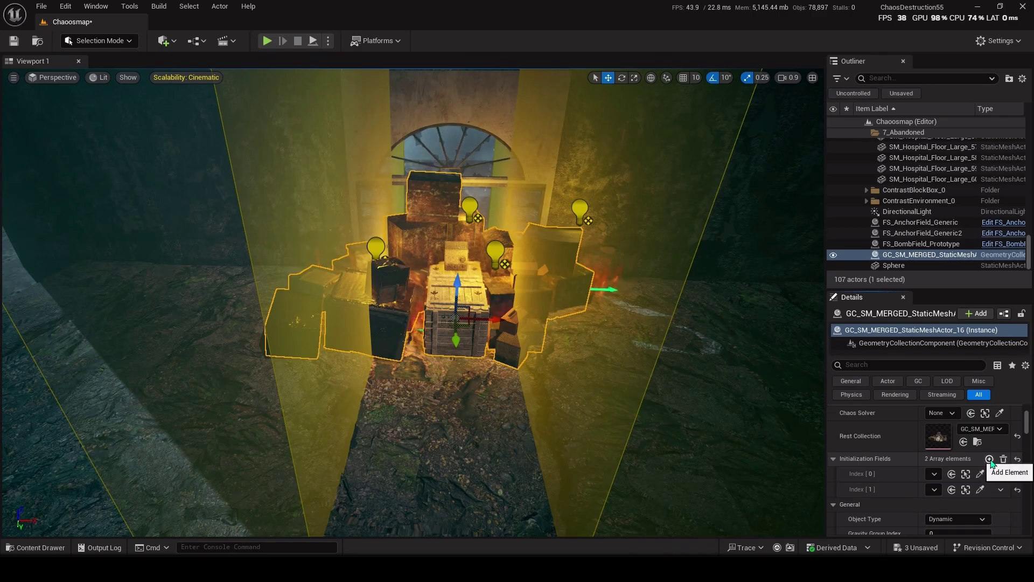
# - Assign FS_AnchorField_Generic to initialization field index 0 and FS_AnchorField_Generic2 to index 1
pyautogui.click(934, 474)
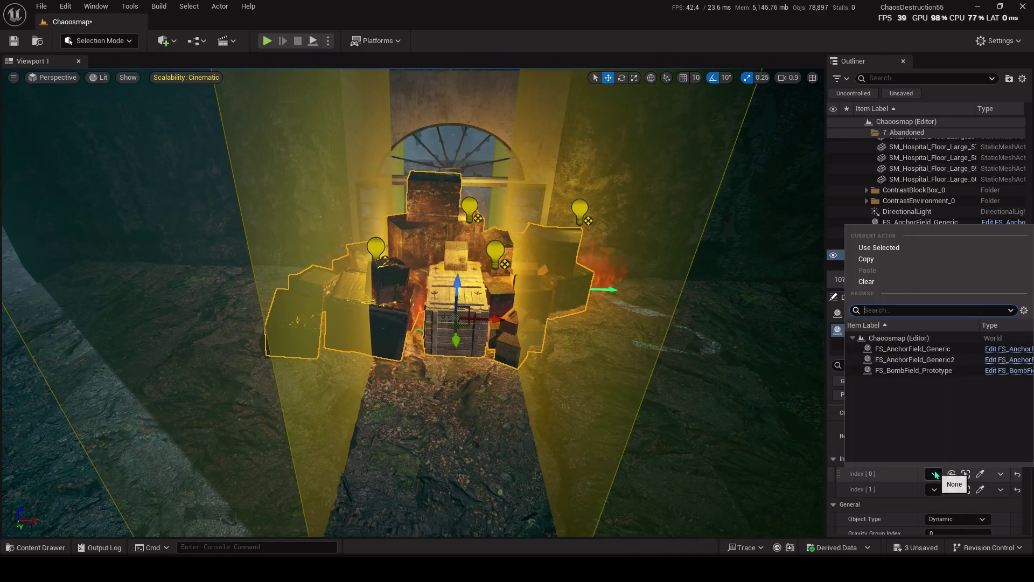
pyautogui.click(906, 353)
pyautogui.click(934, 489)
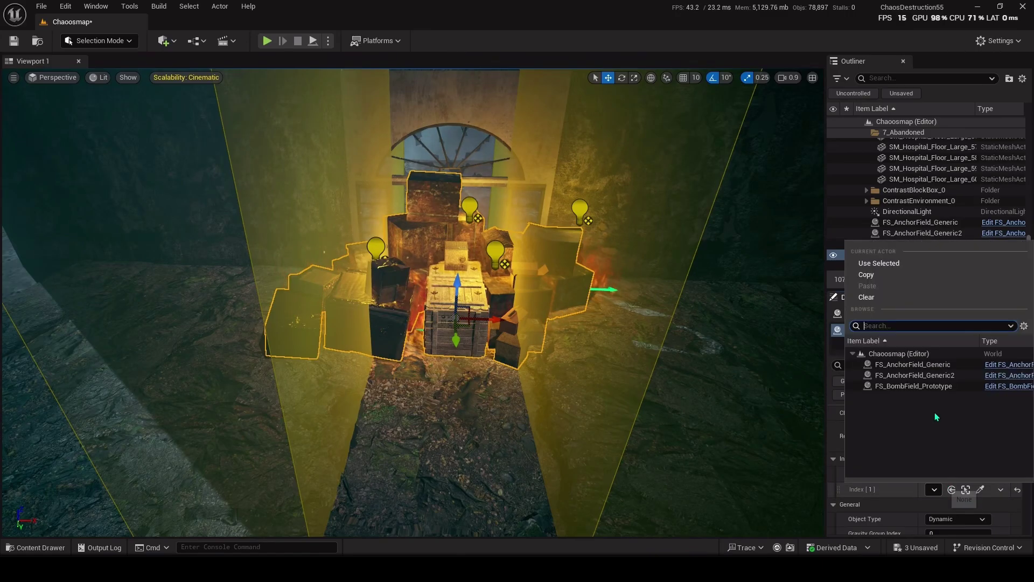
pyautogui.click(919, 376)
# - Play the level, run the character up to the boxes to check how the anchored pile breaks, and stop playing
pyautogui.moveTo(636, 324); pyautogui.dragTo(627, 301, button='right')
pyautogui.moveTo(155, 100)
pyautogui.mouseDown(button='right')
pyautogui.moveTo(177, 100)
pyautogui.moveTo(157, 108)
pyautogui.moveTo(155, 99)
pyautogui.mouseUp(button='right')
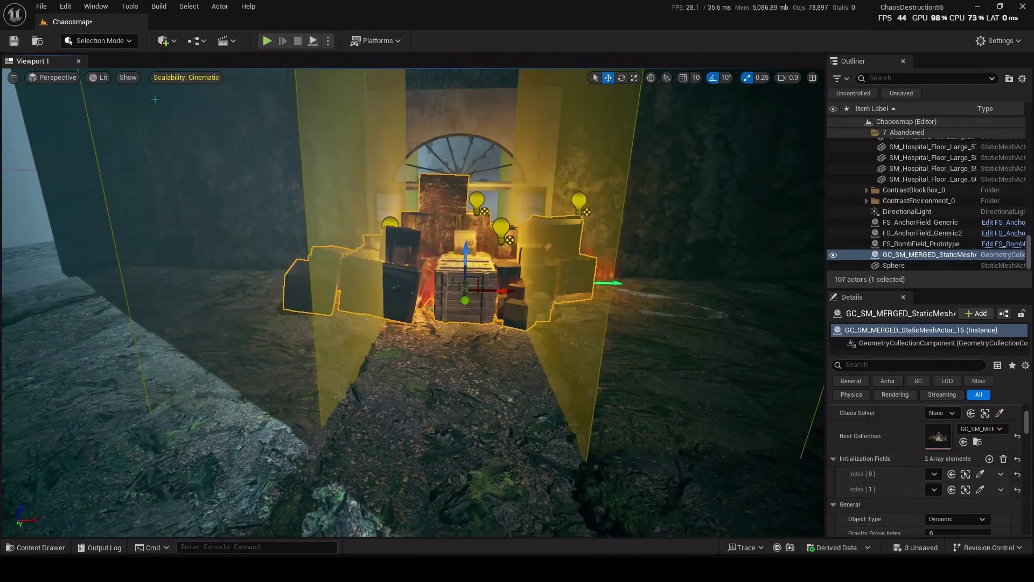
pyautogui.click(268, 41)
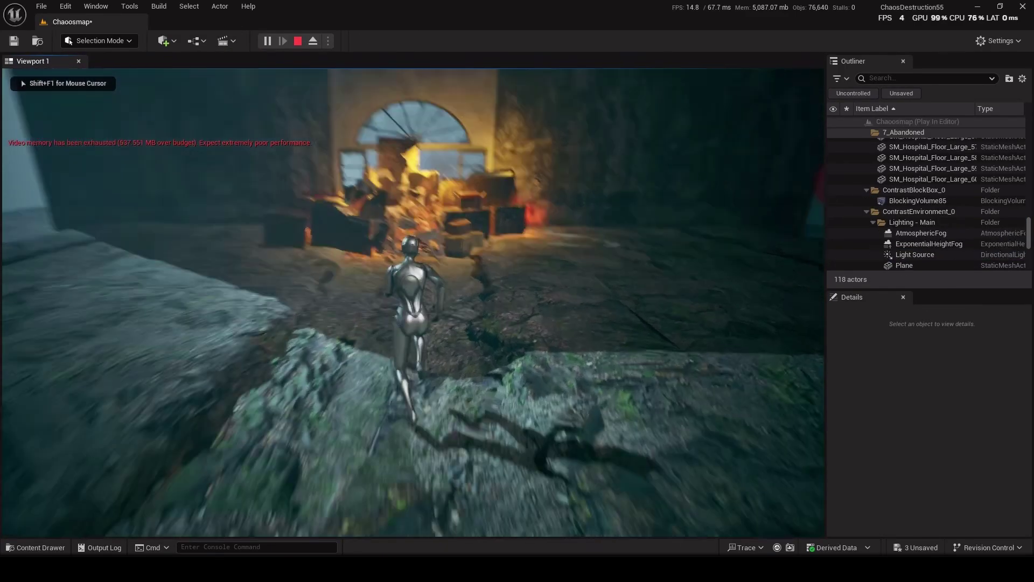
pyautogui.press('w')
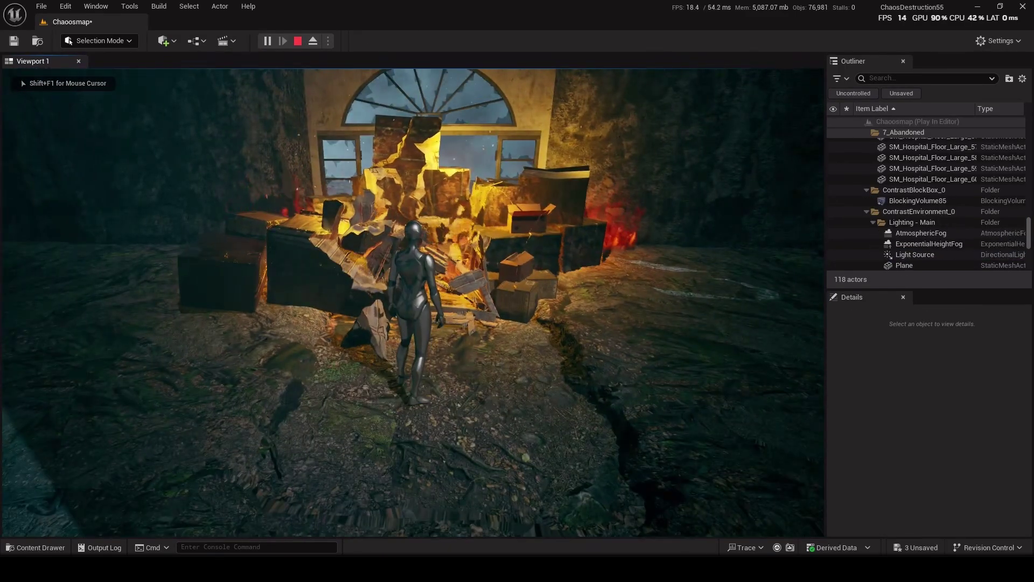
pyautogui.press('super')
pyautogui.press('super')
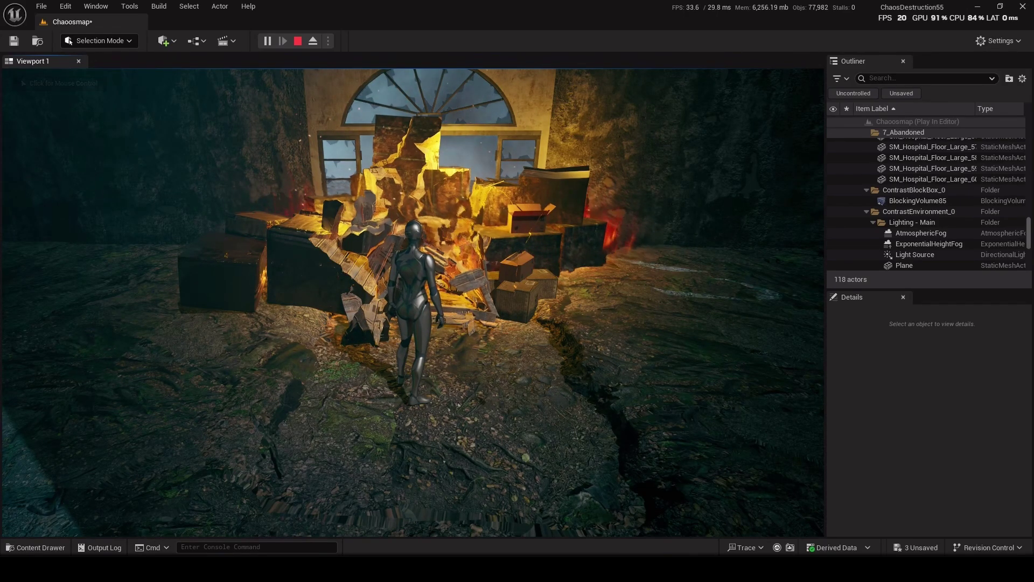
pyautogui.press('Escape')
# - Examine from several angles how the two anchor field volumes cover the box pile
pyautogui.press('f')
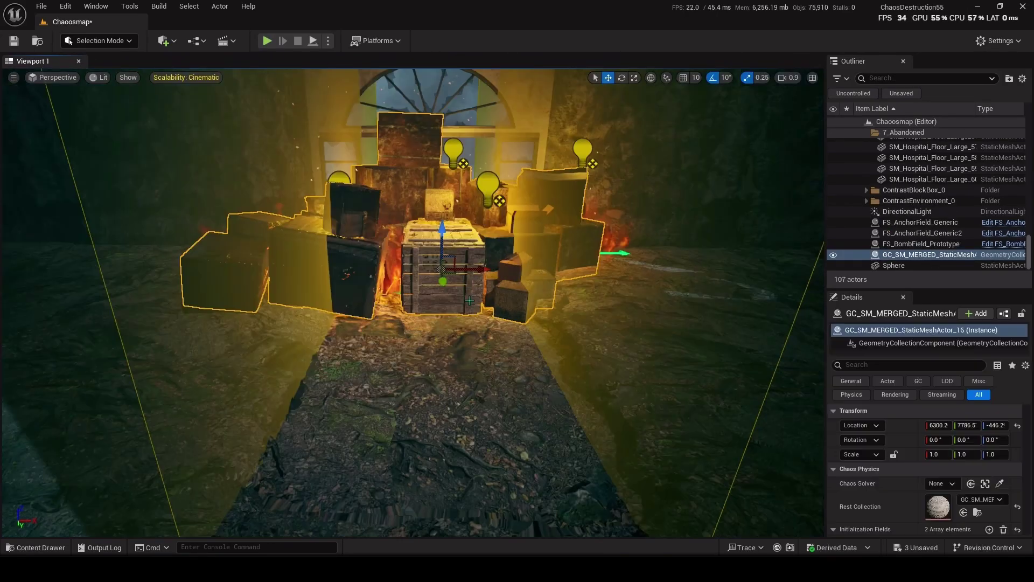
pyautogui.scroll(-6, 470, 300)
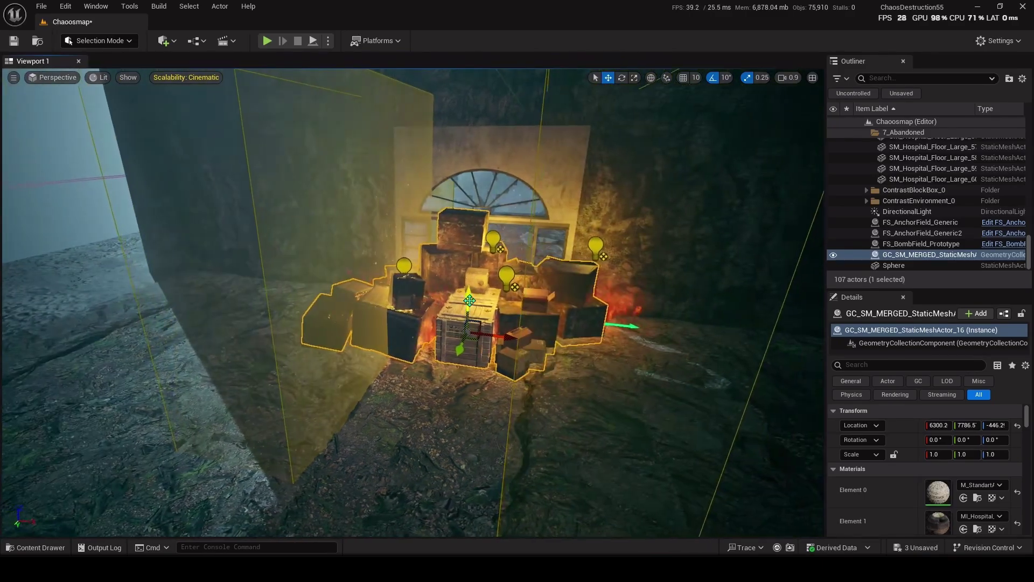
pyautogui.moveTo(470, 303); pyautogui.dragTo(431, 313, button='right')
pyautogui.press('a')
pyautogui.press('d')
pyautogui.press('s')
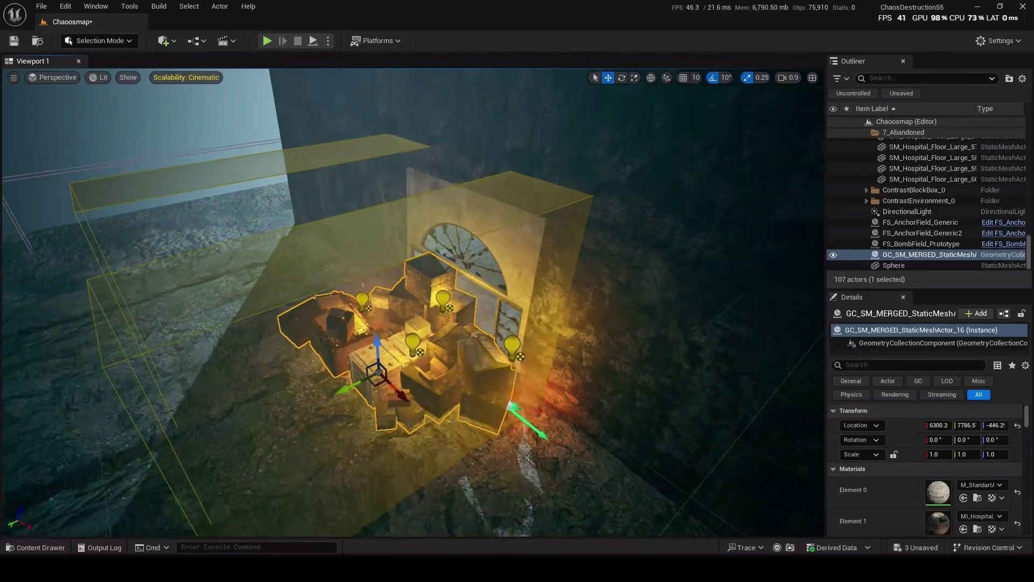
pyautogui.keyDown('alt'); pyautogui.moveTo(470, 309); pyautogui.dragTo(587, 275); pyautogui.keyUp('alt')
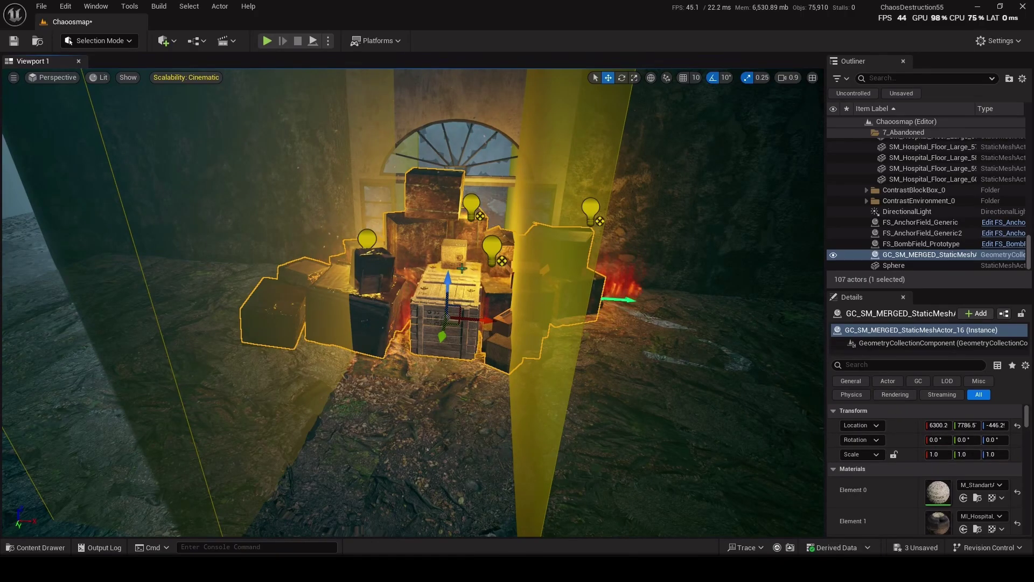
# - Browse to the box geometry collection's source asset and open it for editing
pyautogui.rightClick(461, 205)
pyautogui.click(517, 242)
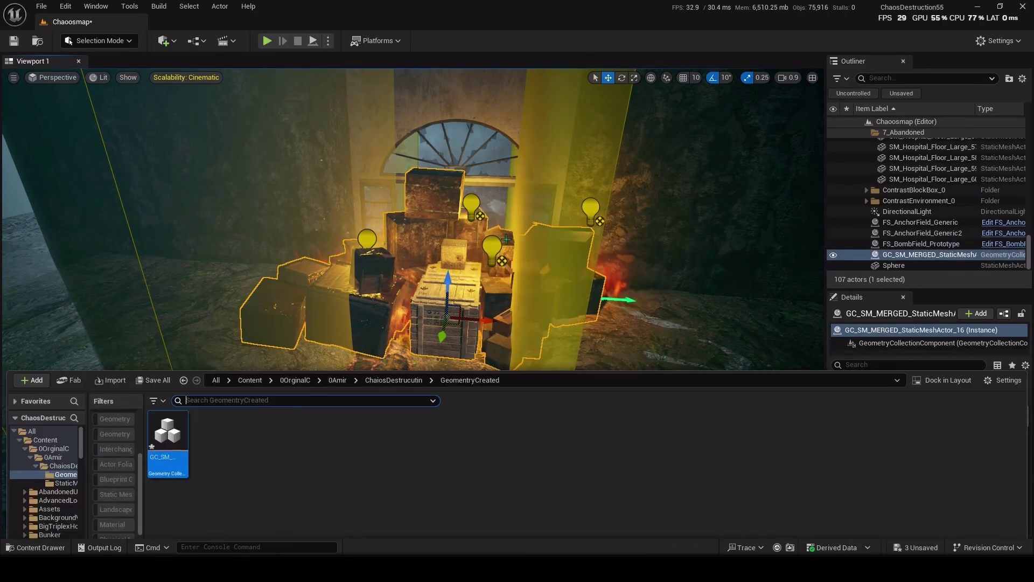
pyautogui.doubleClick(168, 412)
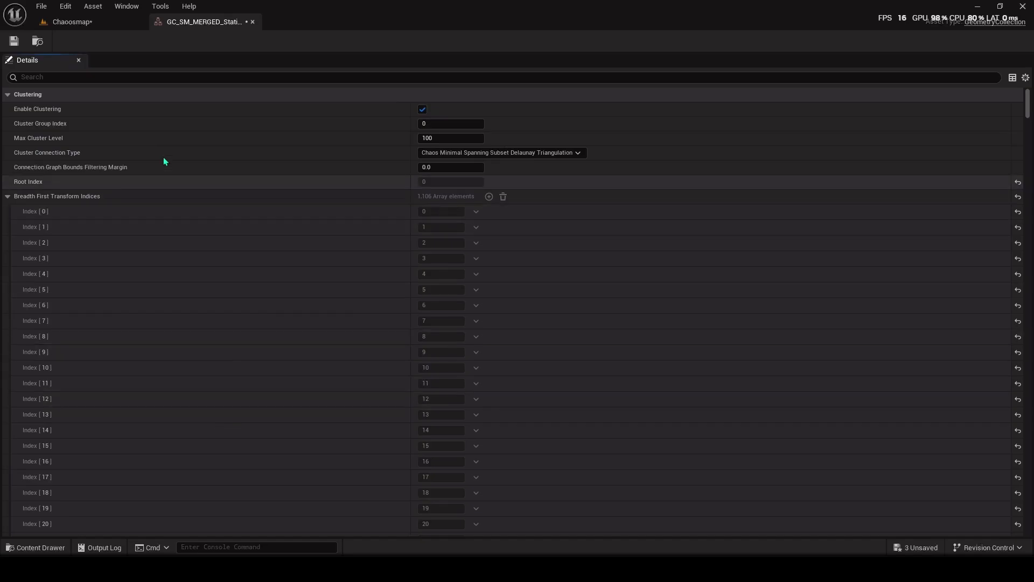
# - Filter the asset's properties by "per" and set Collision Object Reduction Percentage to 70
pyautogui.click(199, 73)
pyautogui.write('per')
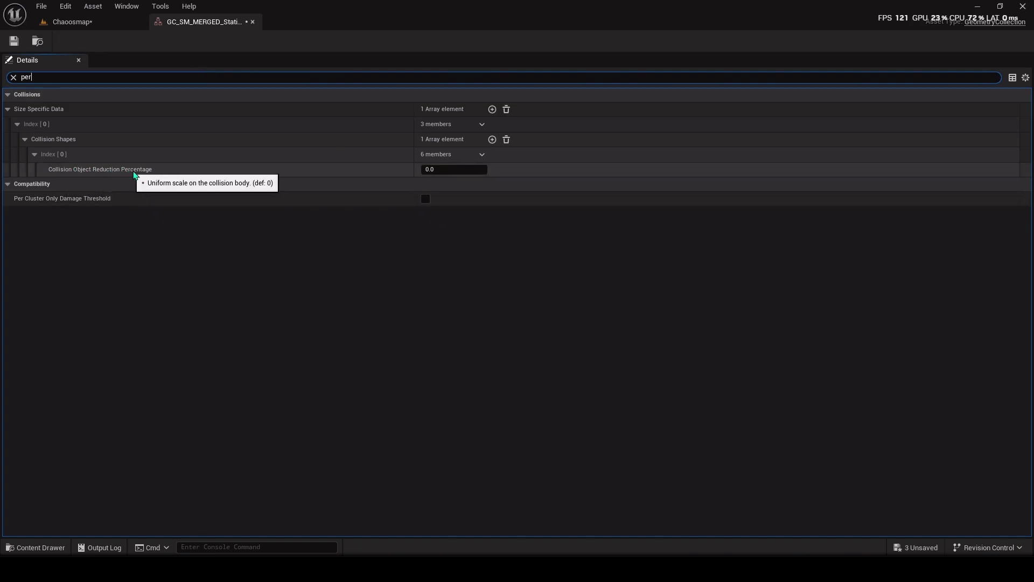
pyautogui.click(437, 168)
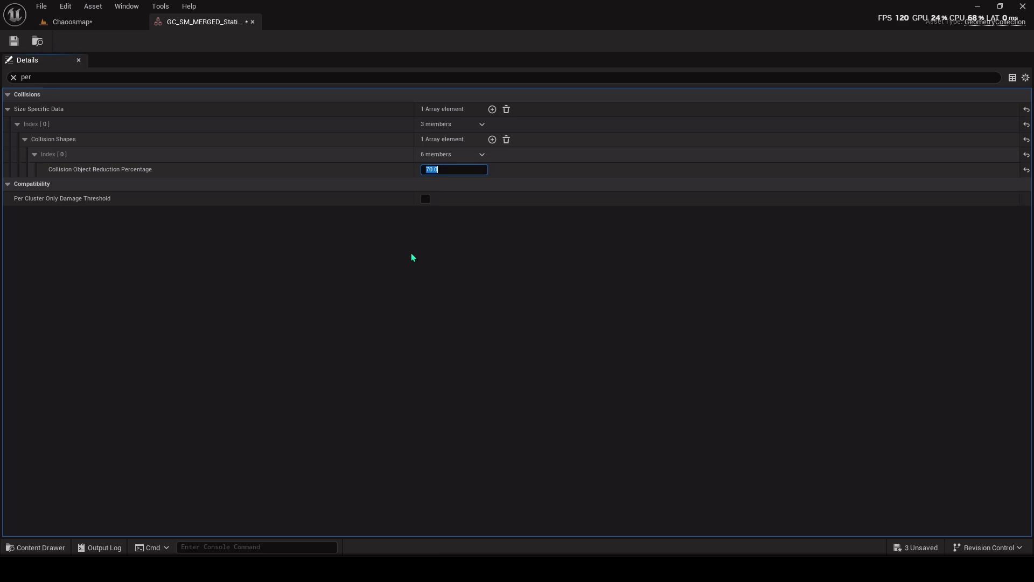
# - Save the edited geometry collection and play the level, inspecting the breaking boxes with the character and a free camera before stopping
pyautogui.click(14, 42)
pyautogui.click(72, 23)
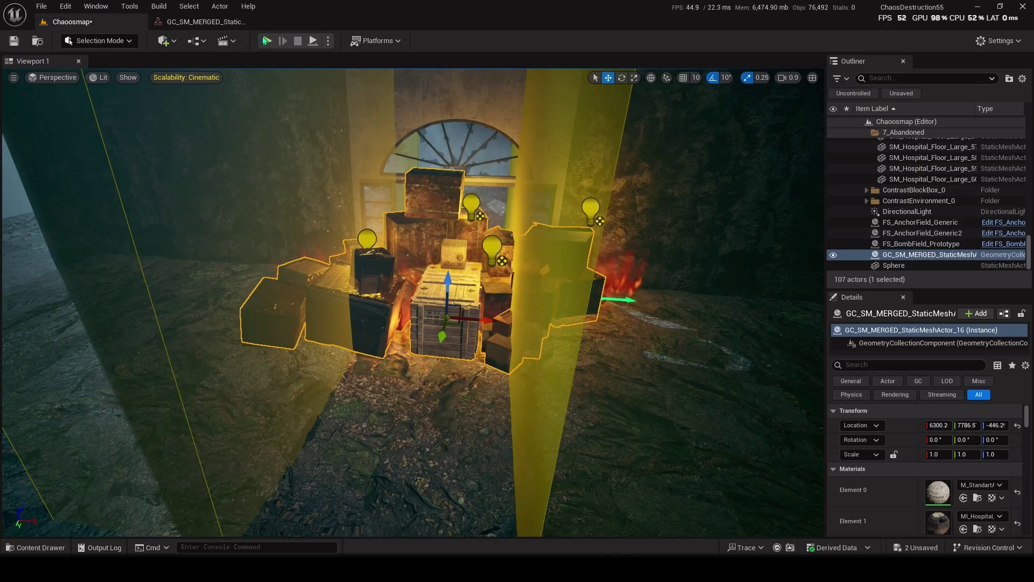
pyautogui.click(268, 41)
pyautogui.click(412, 302)
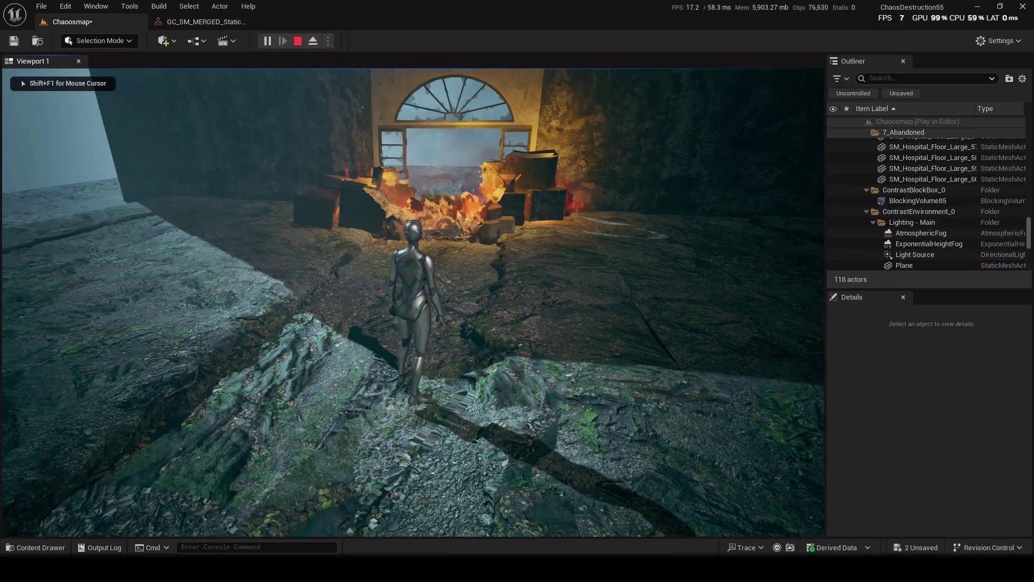
pyautogui.press('w')
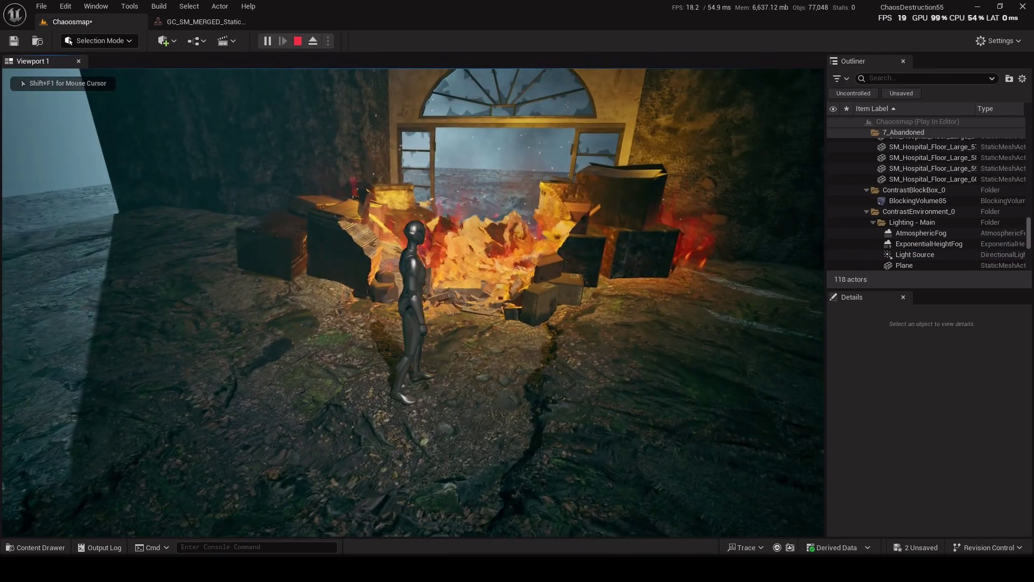
pyautogui.press('w')
pyautogui.press('s')
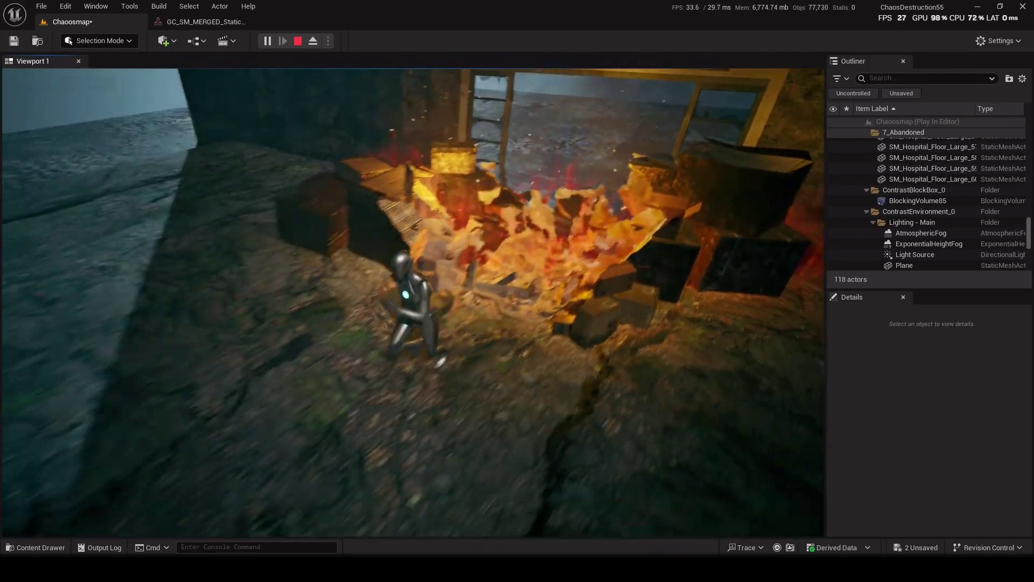
pyautogui.press('w')
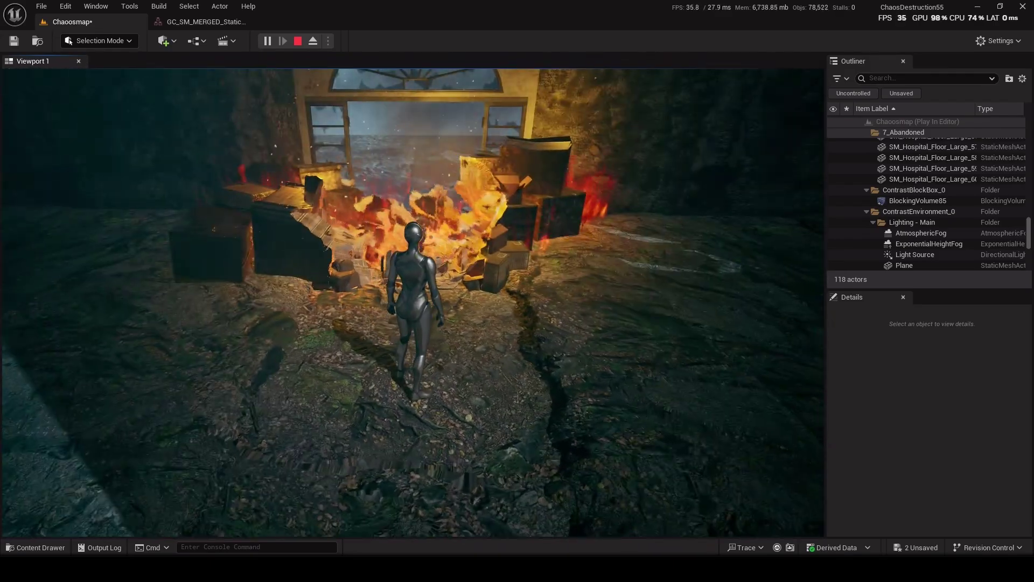
pyautogui.press('Escape')
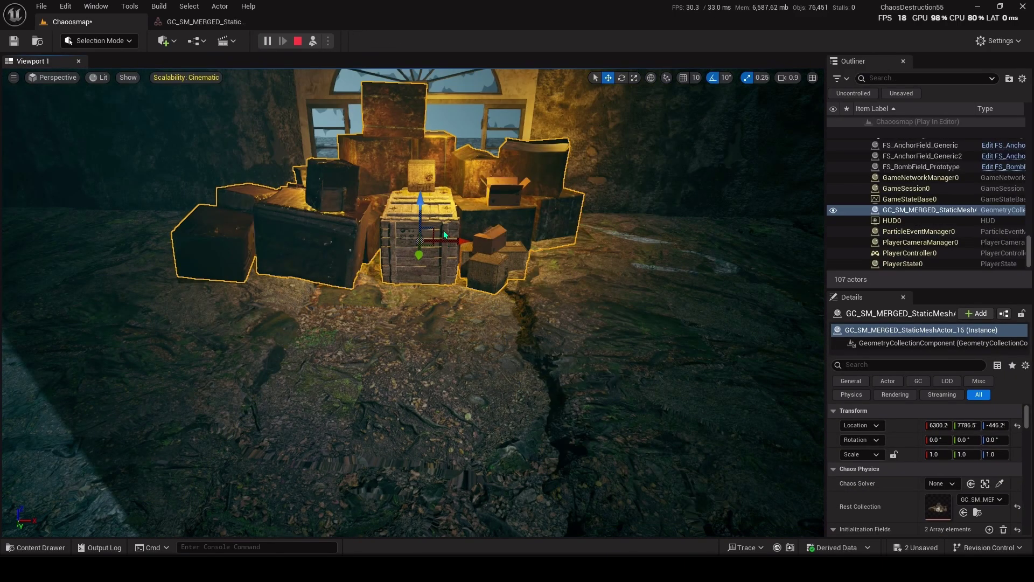
pyautogui.moveTo(444, 230); pyautogui.dragTo(418, 235, button='right')
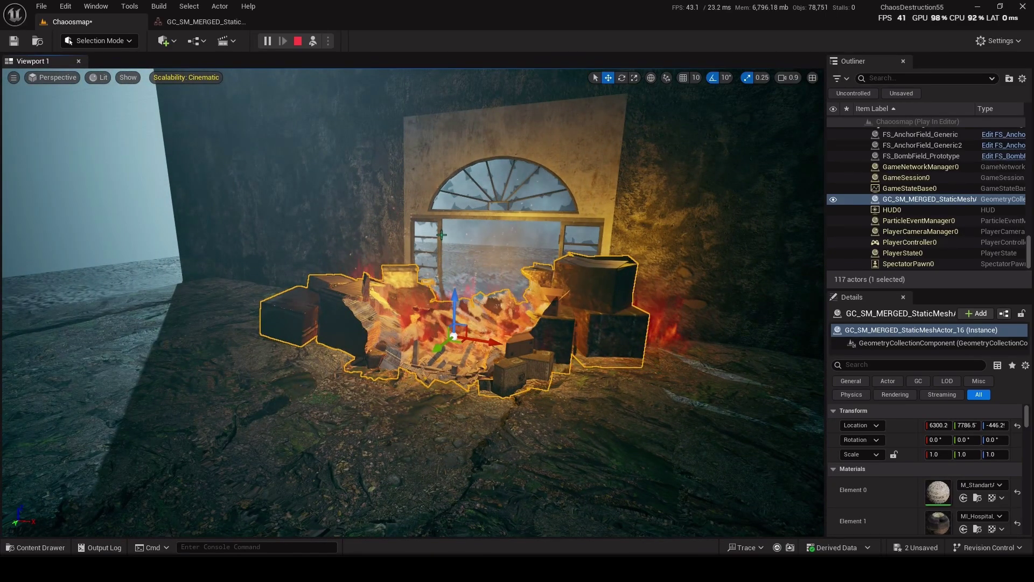
pyautogui.press('Escape')
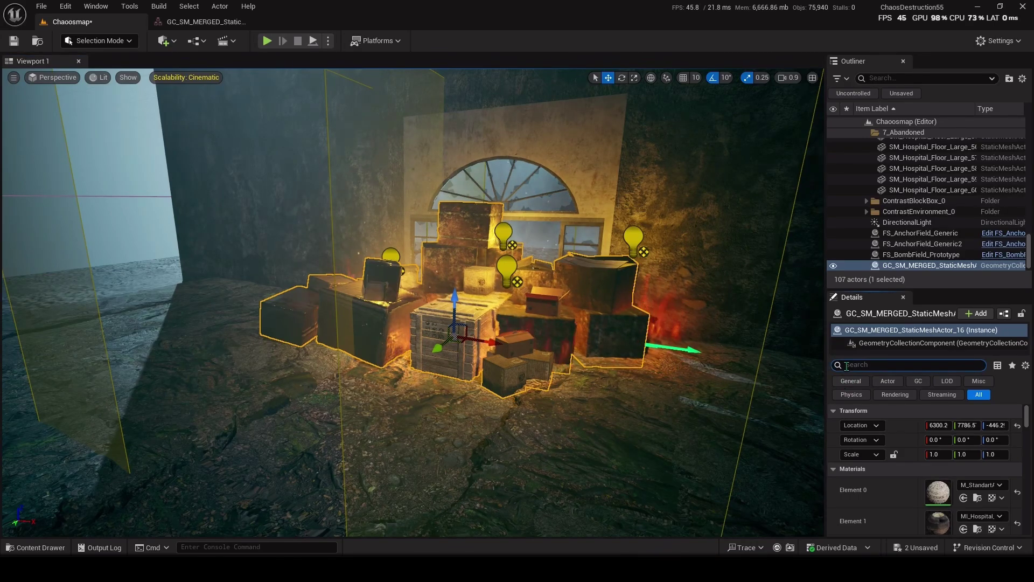
# - Filter the box collection actor's properties by "damp" and set Linear Damping to 5.0
pyautogui.press('a')
pyautogui.moveTo(427, 349); pyautogui.dragTo(641, 357, button='right')
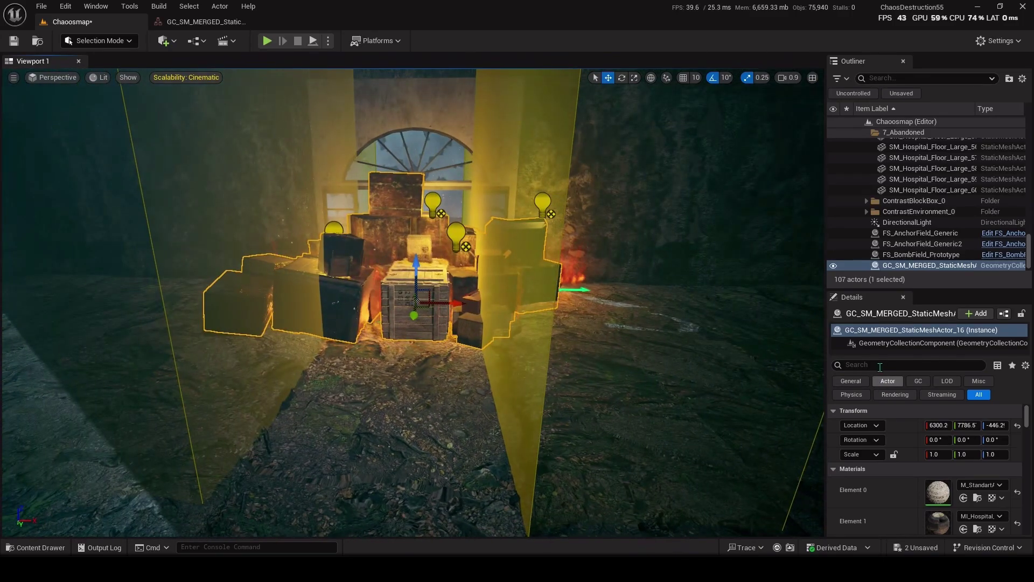
pyautogui.write('mp')
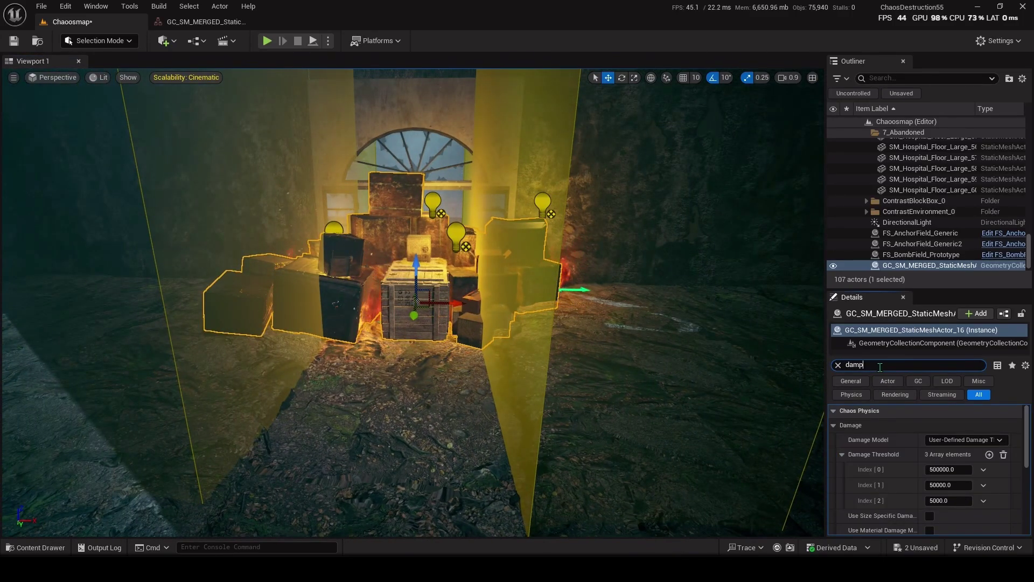
pyautogui.click(936, 425)
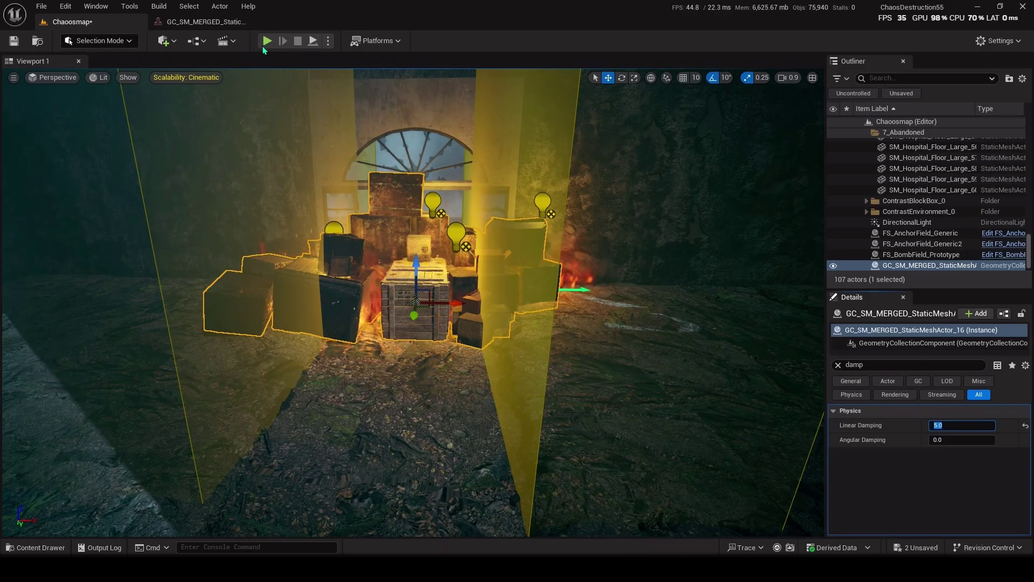
# - Play the level and run the character toward the boxes to check the damped collapse, and stop playing
pyautogui.hotkey('alt', 'p')
pyautogui.press('w')
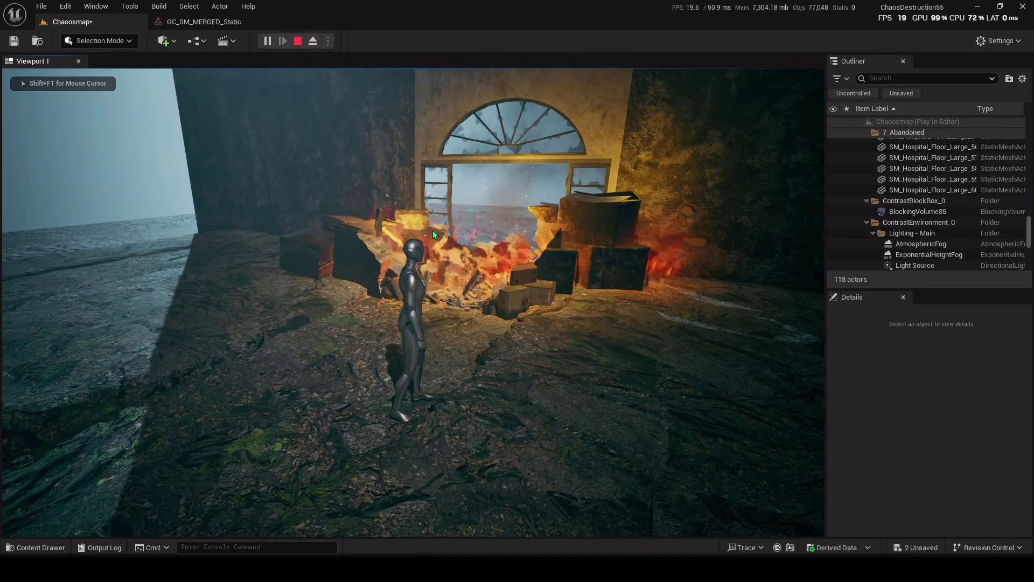
pyautogui.press('Escape')
pyautogui.moveTo(413, 302); pyautogui.dragTo(452, 295, button='right')
pyautogui.press('a')
# - Simulate the level without the character, view the collapsing box pile up close, and stop the simulation
pyautogui.click(235, 37)
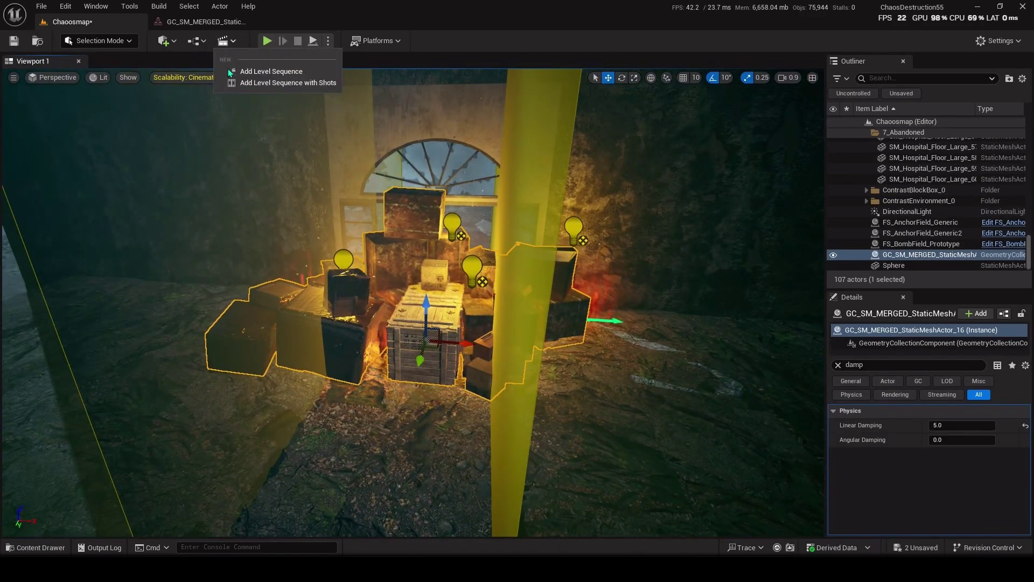
pyautogui.click(322, 53)
pyautogui.click(329, 41)
pyautogui.click(377, 132)
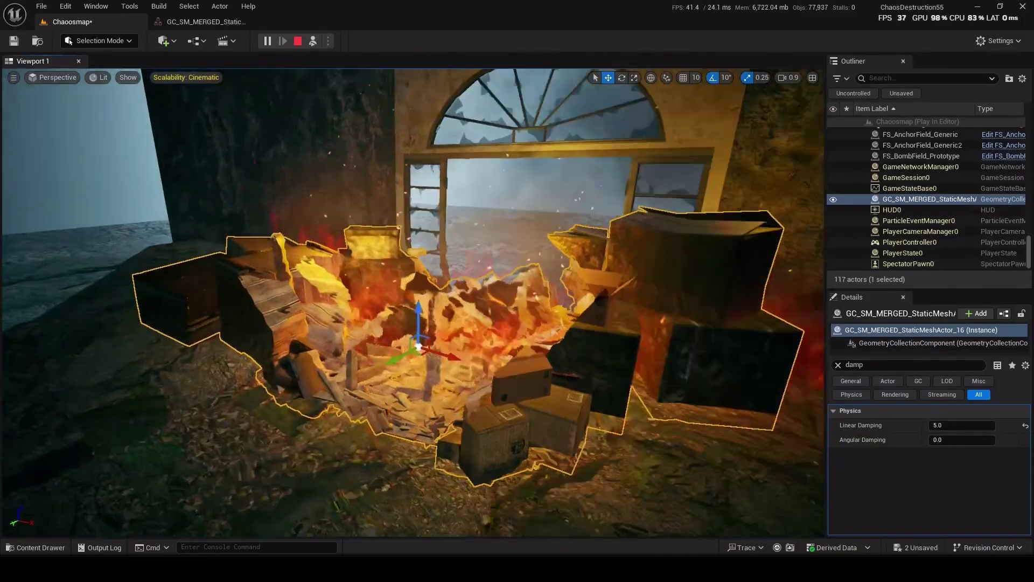
pyautogui.press('Escape')
# - Play the level again, run the character to the burning debris, and end the session
pyautogui.hotkey('alt', 'p')
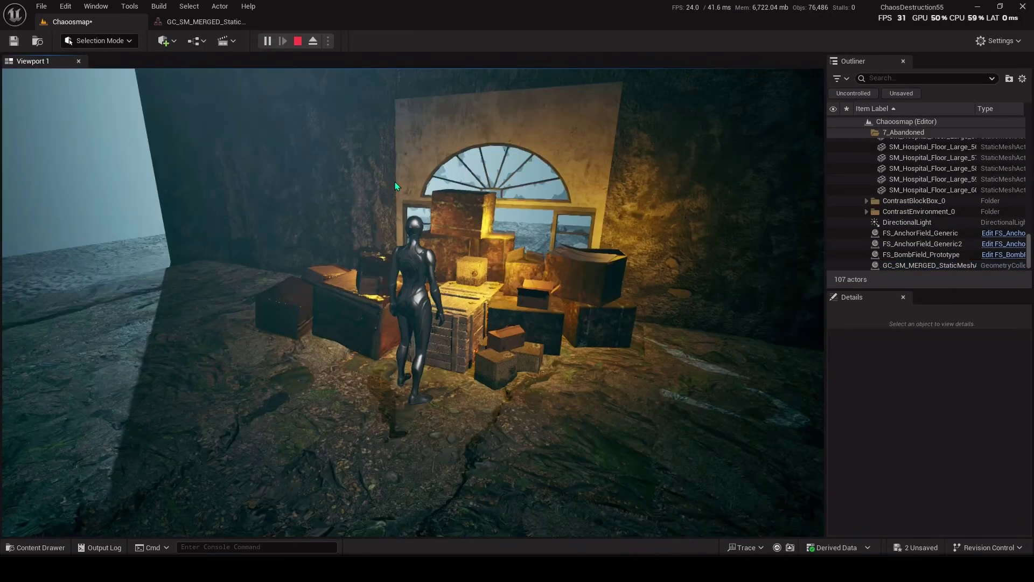
pyautogui.press('w')
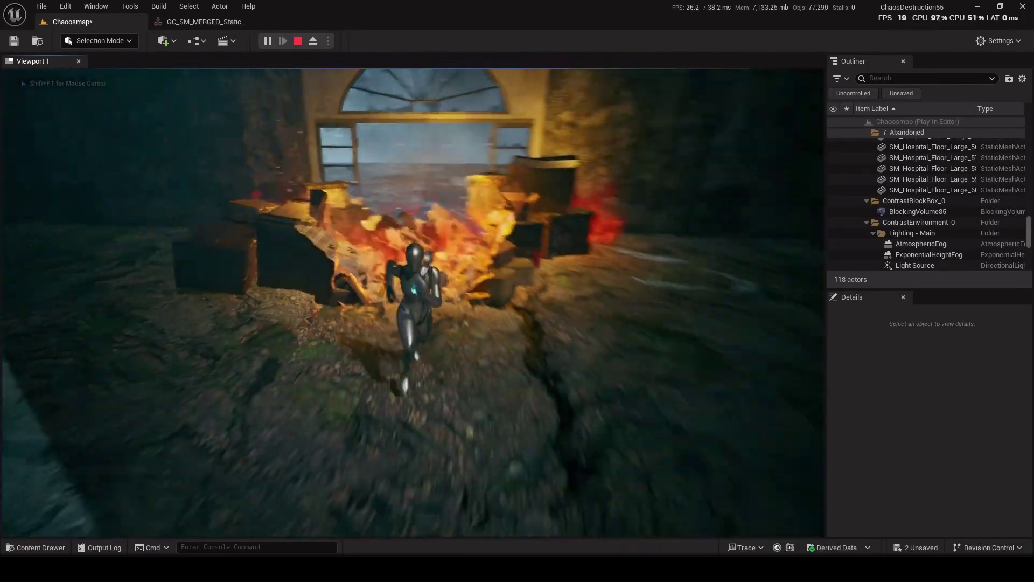
pyautogui.press('Escape')
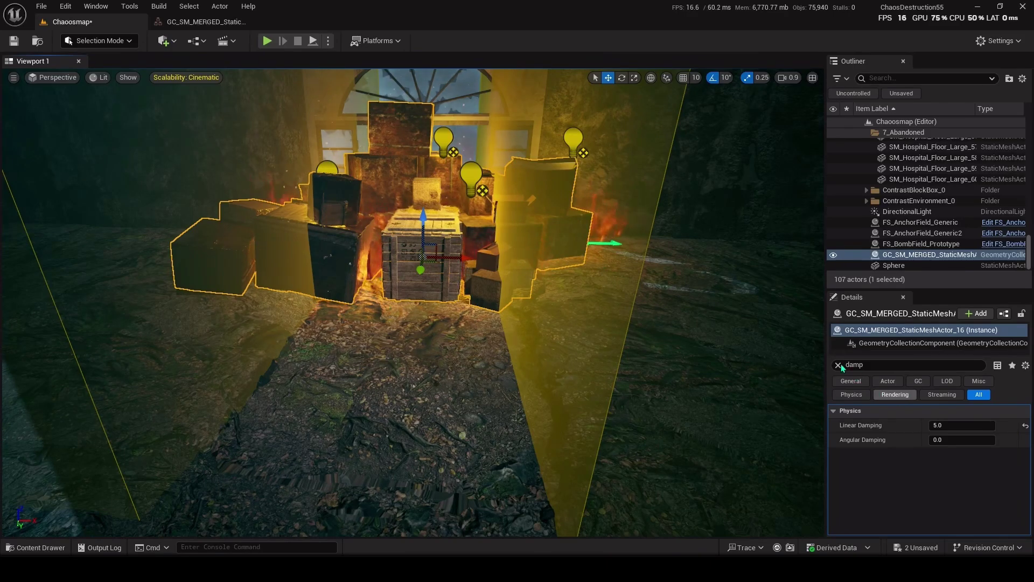
# - Clear the property filter and set the box collection's Camera and Pawn collision responses to Ignore
pyautogui.click(838, 365)
pyautogui.scroll(-10, 903, 448)
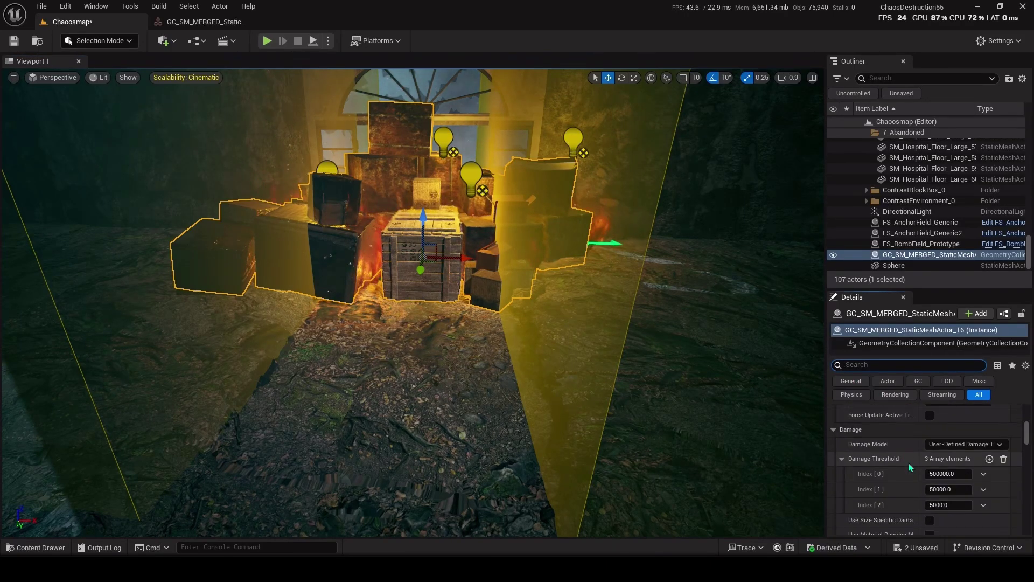
pyautogui.scroll(-10, 909, 464)
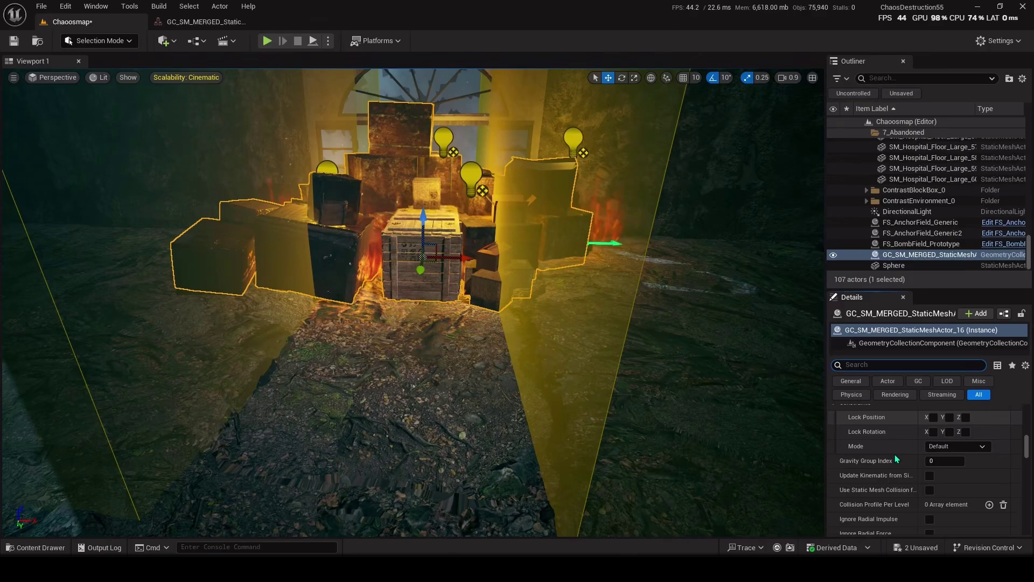
pyautogui.scroll(-10, 896, 457)
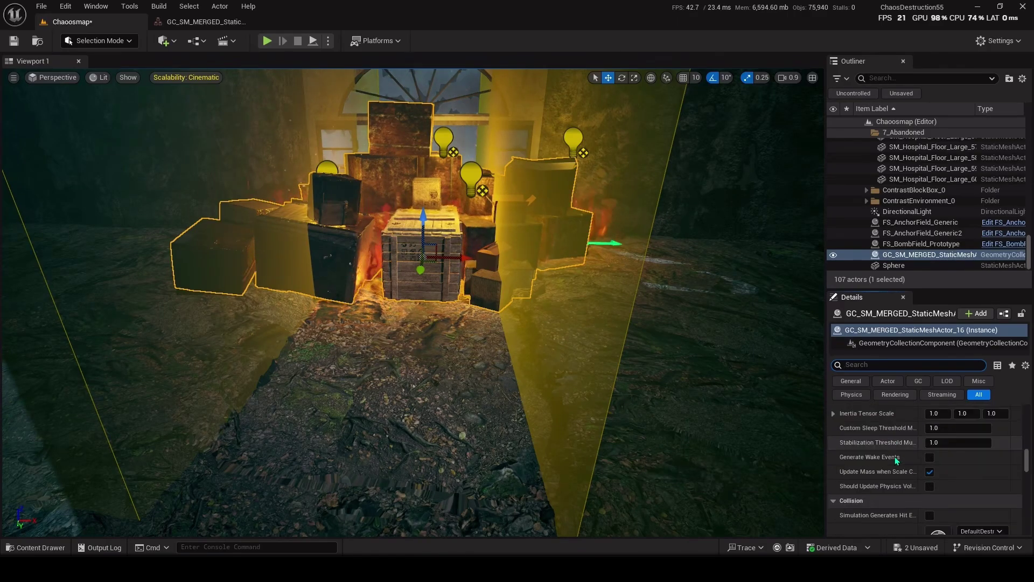
pyautogui.scroll(-8, 897, 461)
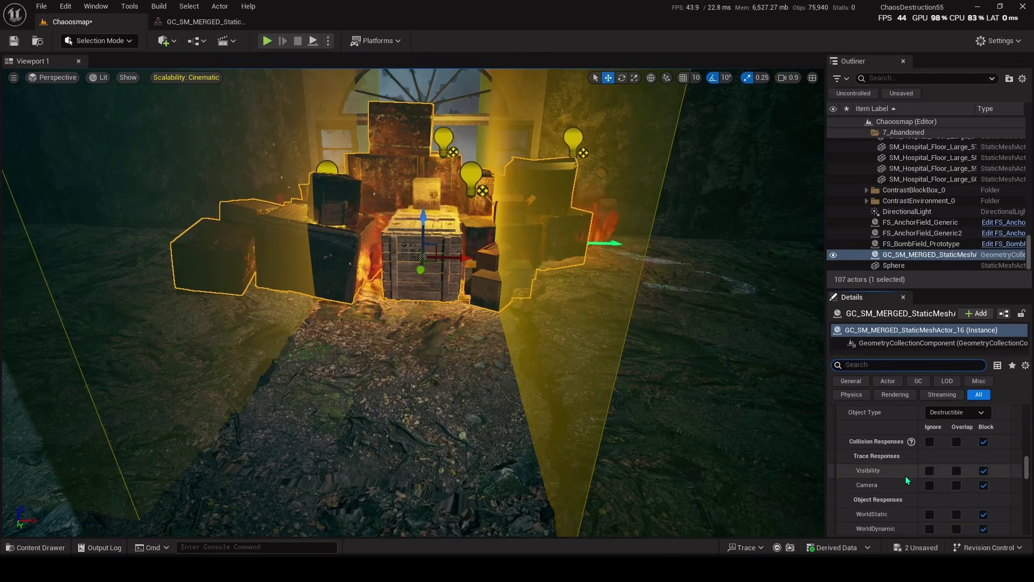
pyautogui.click(930, 485)
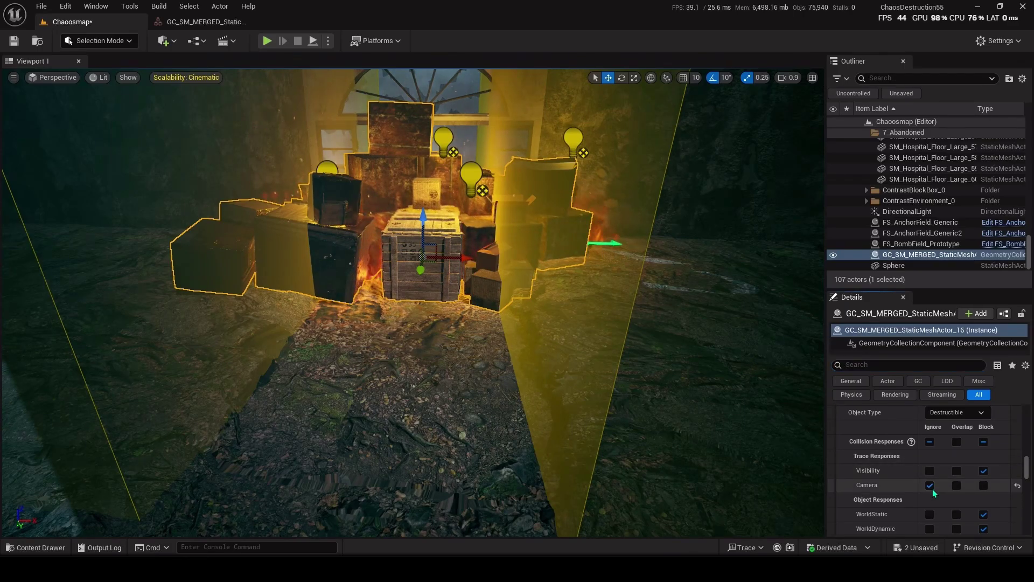
pyautogui.scroll(-4, 928, 506)
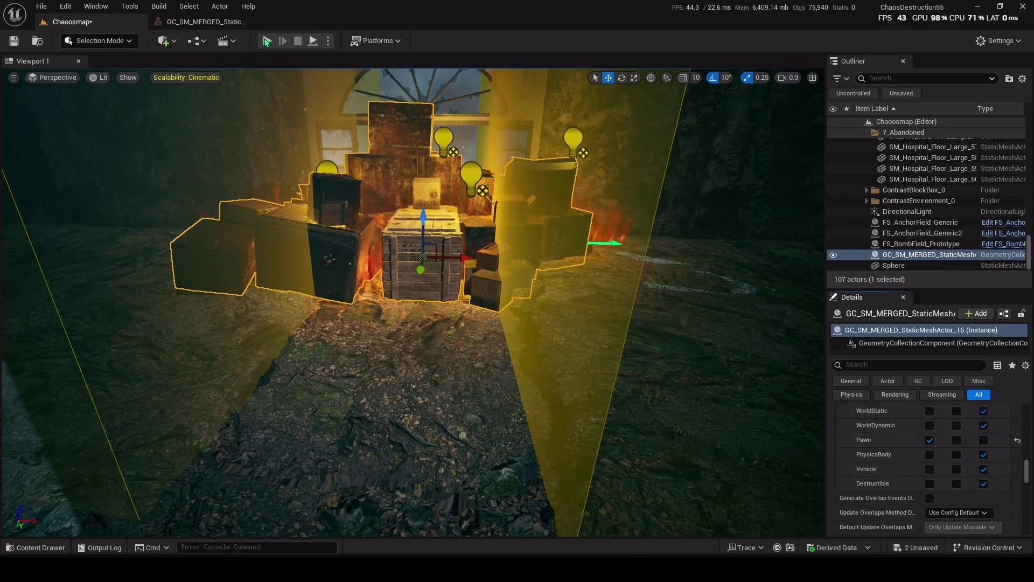
# - Play the level and run the character through the broken boxes and back to test the ignored pawn and camera collisions
pyautogui.hotkey('alt', 'p')
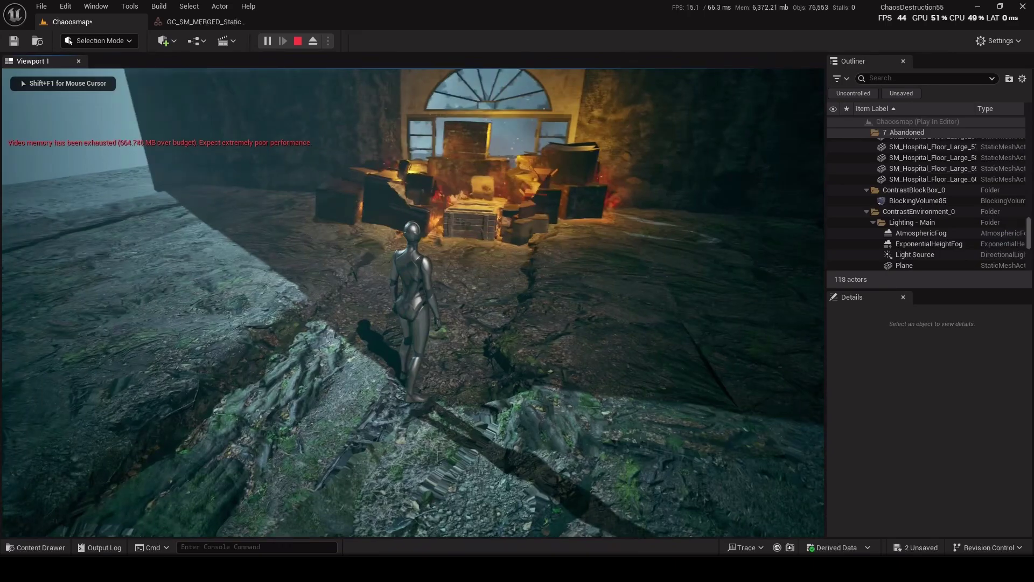
pyautogui.press('w')
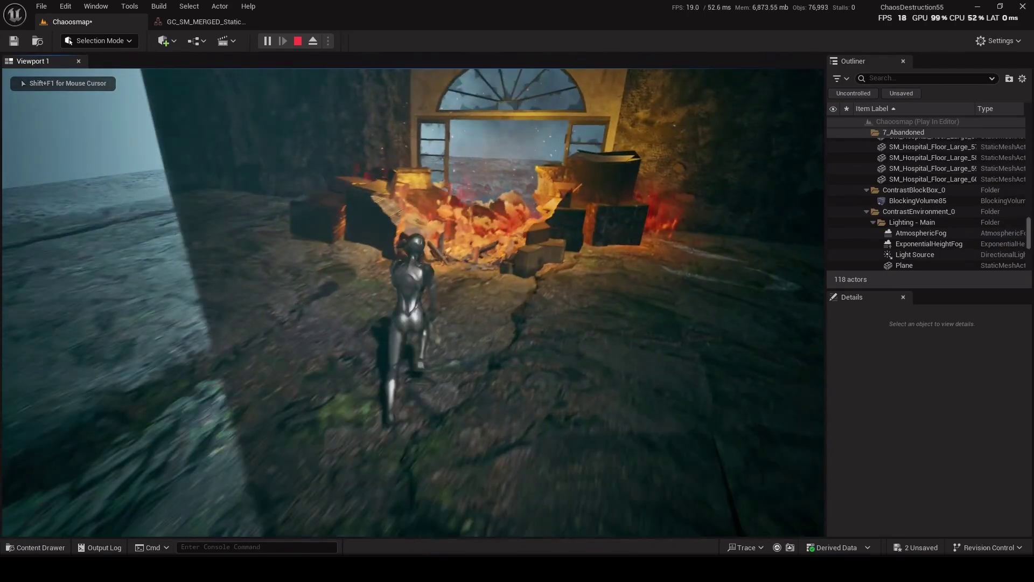
pyautogui.press('w')
pyautogui.press('a')
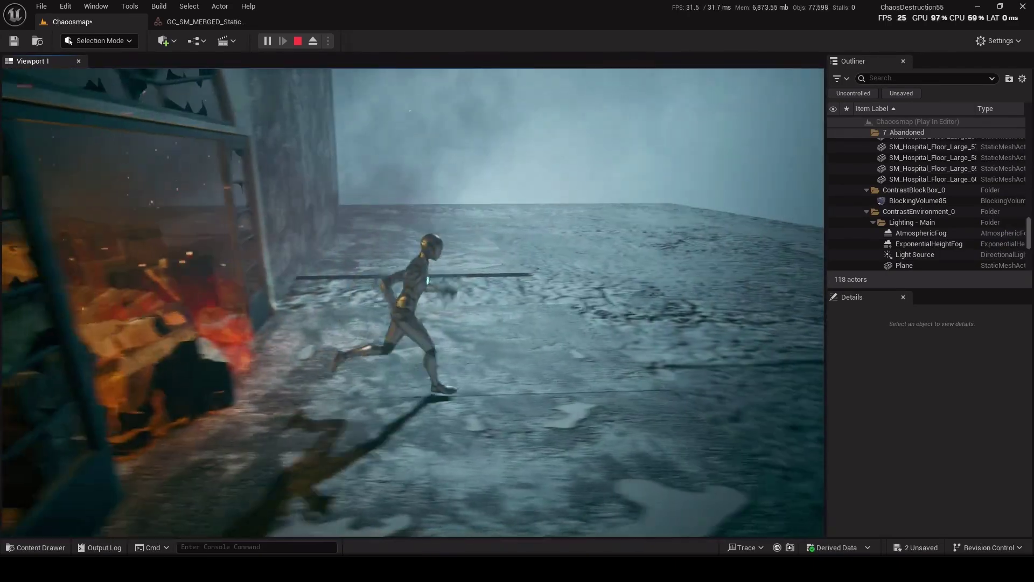
pyautogui.press('s')
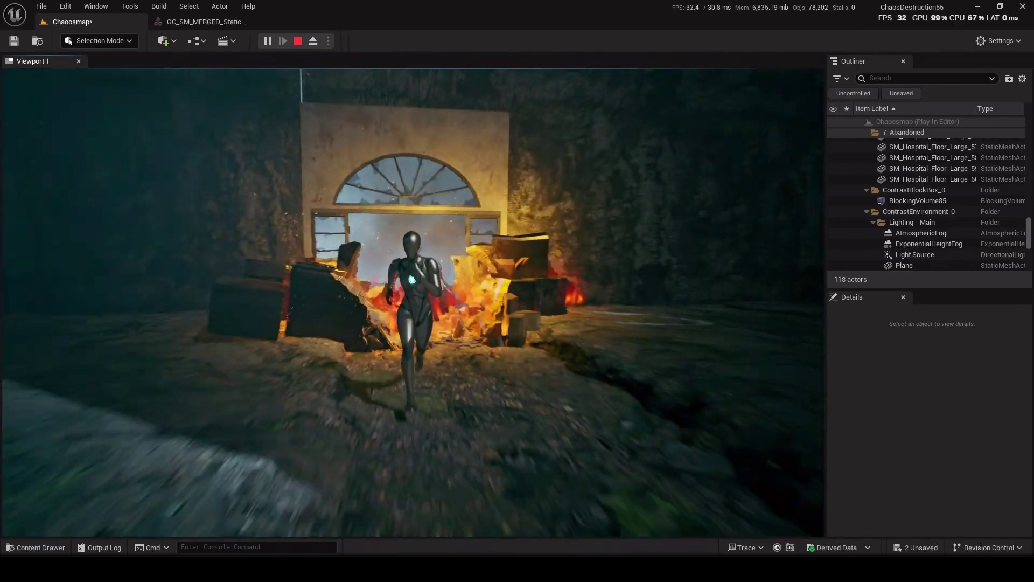
pyautogui.press('w')
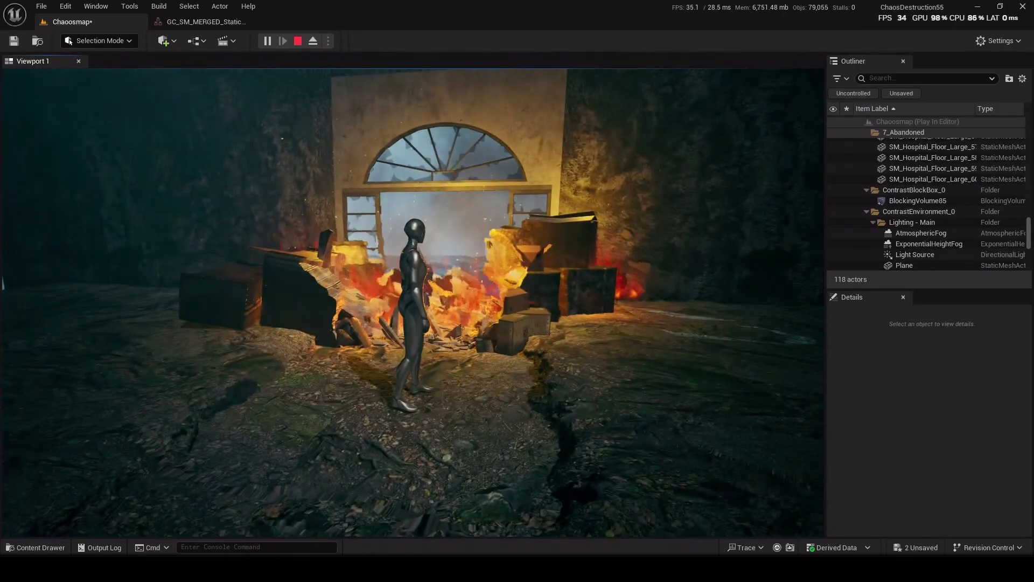
pyautogui.press('Escape')
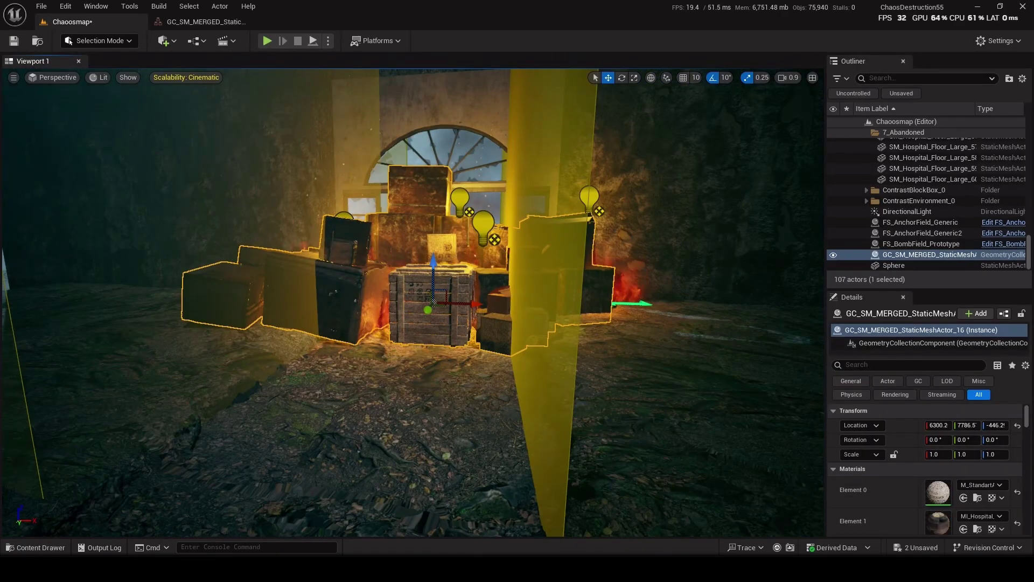
# - Select the FS_BombField_Prototype sphere on the floor away from the box pile
pyautogui.press('s')
pyautogui.moveTo(522, 246); pyautogui.dragTo(527, 237, button='right')
pyautogui.click(368, 243)
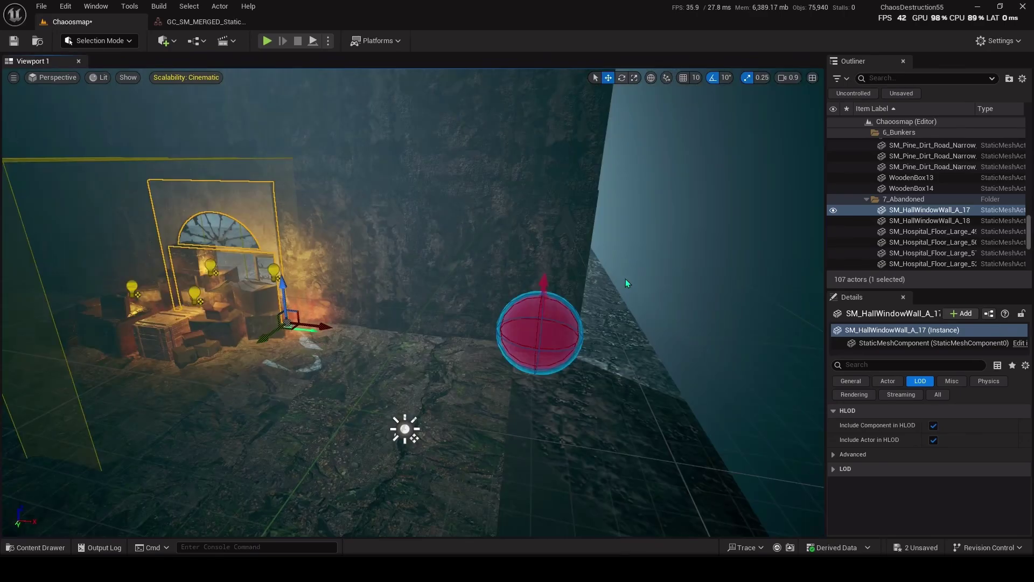
pyautogui.click(543, 338)
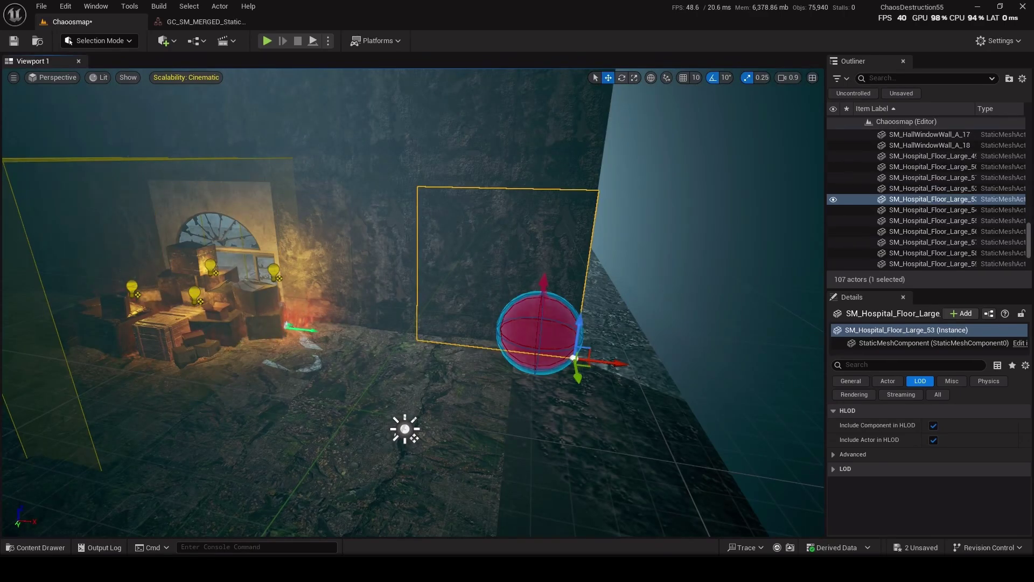
pyautogui.click(536, 345)
pyautogui.press('w')
pyautogui.moveTo(464, 357); pyautogui.dragTo(464, 372, button='right')
# - Search all project and engine content for "bomb" to locate the FS_BombField_Prototype blueprint
pyautogui.hotkey('ctrl', 'space')
pyautogui.click(48, 406)
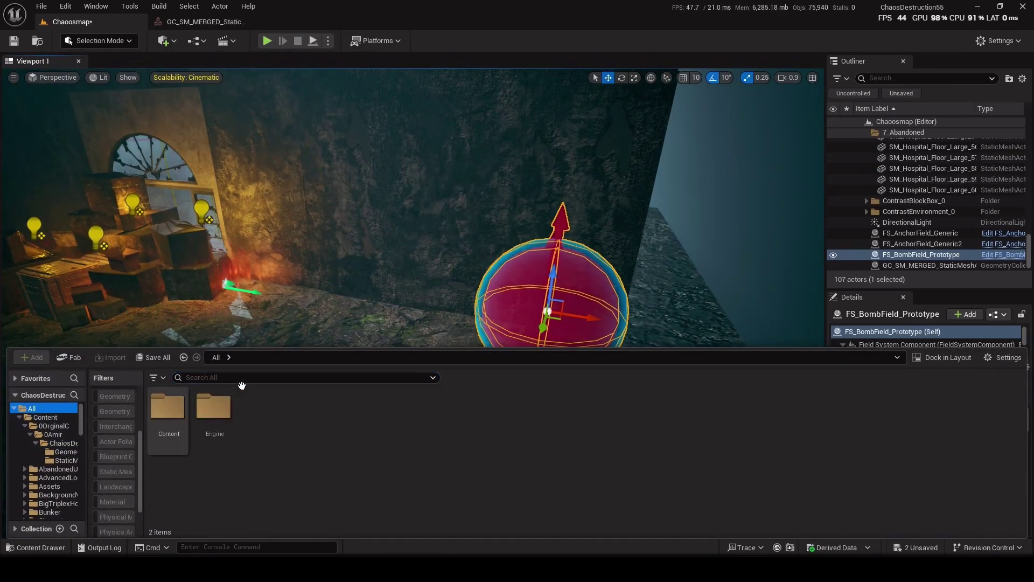
pyautogui.click(253, 380)
pyautogui.write('bomb')
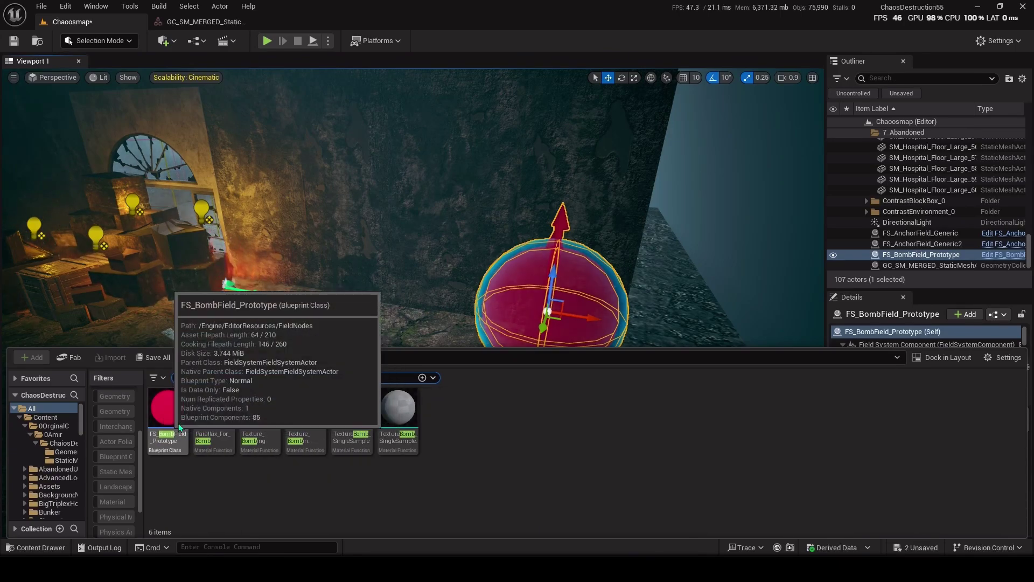
# - Examine from several angles where the bomb field sphere sits relative to the box pile
pyautogui.moveTo(399, 258); pyautogui.dragTo(280, 261, button='right')
pyautogui.press('s')
pyautogui.press('g')
pyautogui.press('g')
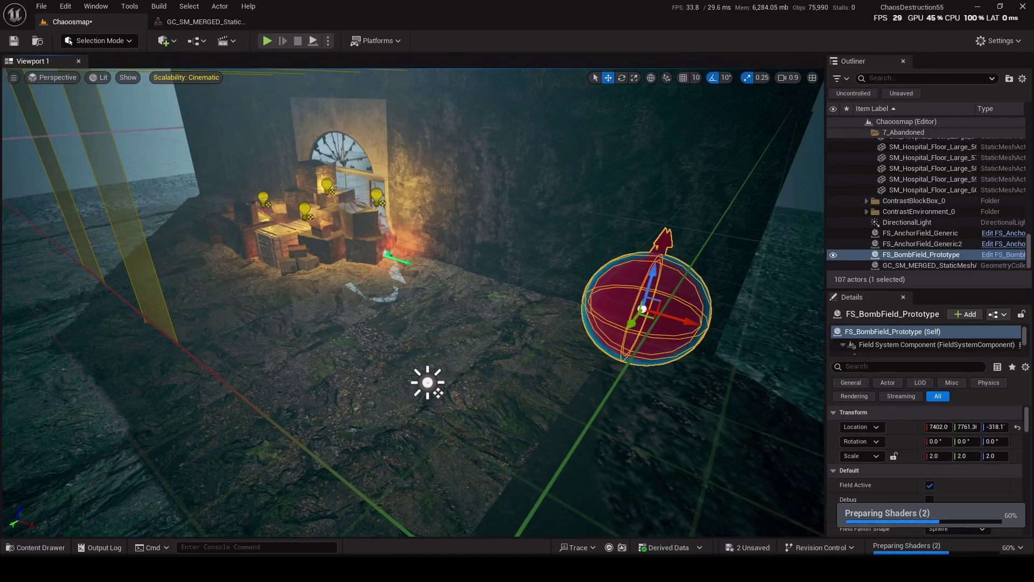
pyautogui.press('d')
pyautogui.scroll(1, 364, 366)
pyautogui.moveTo(364, 365); pyautogui.dragTo(302, 388, button='right')
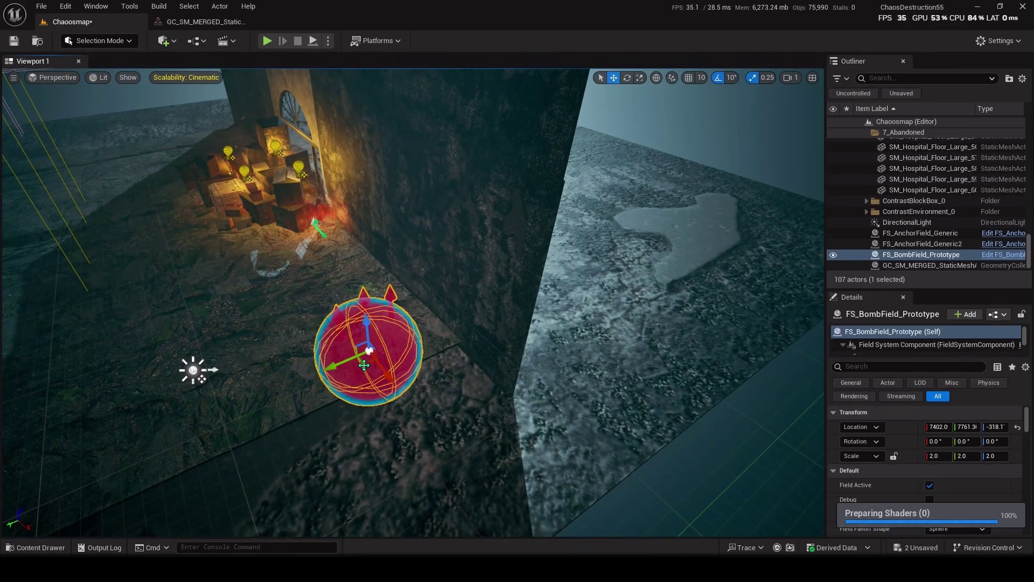
# - Move the FS_BombField_Prototype sphere around the wall and place it on the floor beside the arched window near the box pile
pyautogui.moveTo(364, 365); pyautogui.dragTo(435, 157)
pyautogui.moveTo(435, 157); pyautogui.dragTo(366, 180, button='right')
pyautogui.press('d')
pyautogui.press('w')
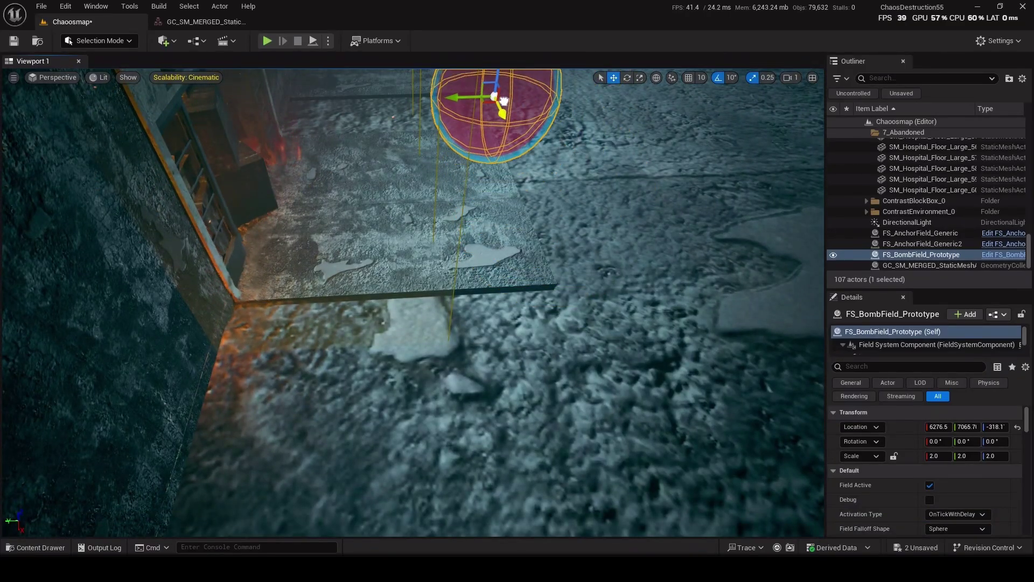
pyautogui.moveTo(504, 106); pyautogui.dragTo(510, 118)
pyautogui.moveTo(510, 119); pyautogui.dragTo(479, 86, button='right')
pyautogui.press('w')
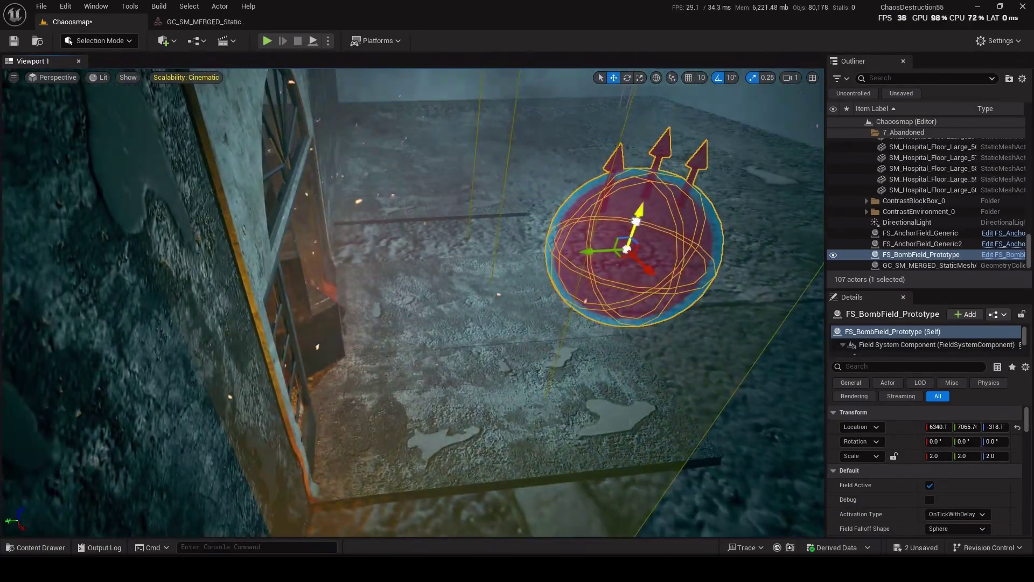
pyautogui.moveTo(636, 224); pyautogui.dragTo(465, 324)
pyautogui.press('w')
pyautogui.moveTo(465, 323); pyautogui.dragTo(467, 292, button='right')
# - Enable Use Bomb on the bomb field and raise its Bomb Max Scale to about 12.13
pyautogui.scroll(-6, 895, 458)
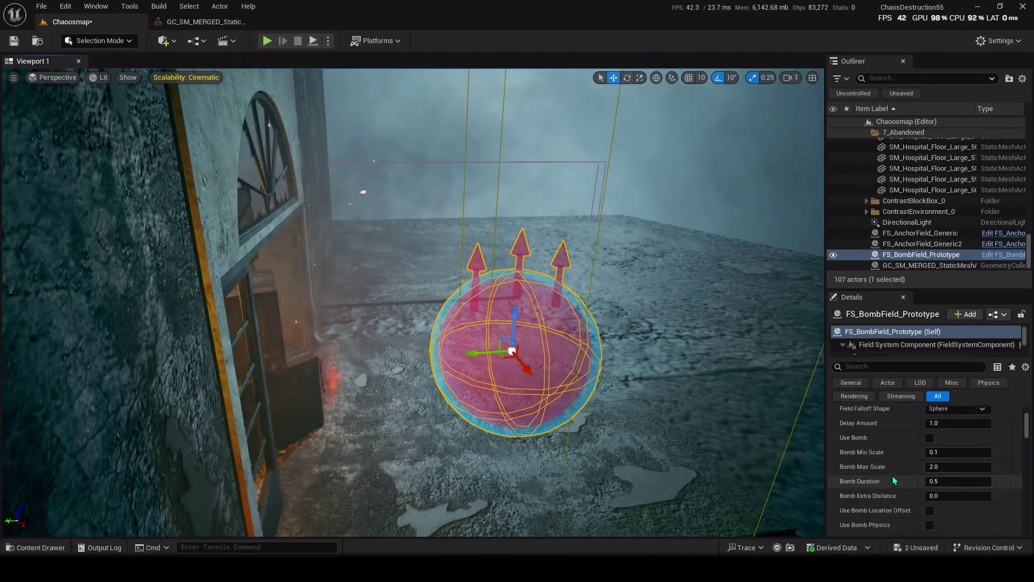
pyautogui.scroll(1, 879, 476)
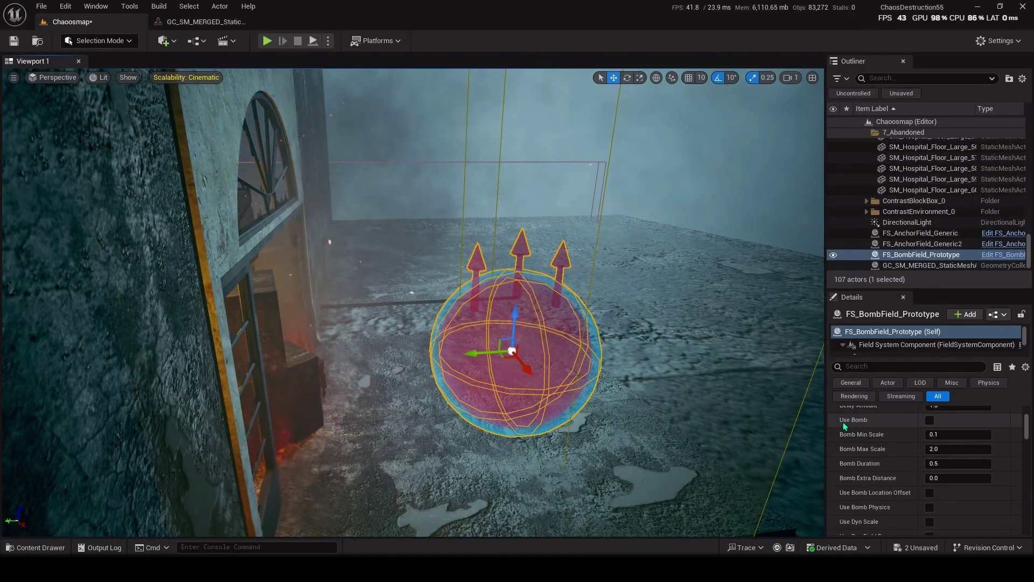
pyautogui.click(929, 421)
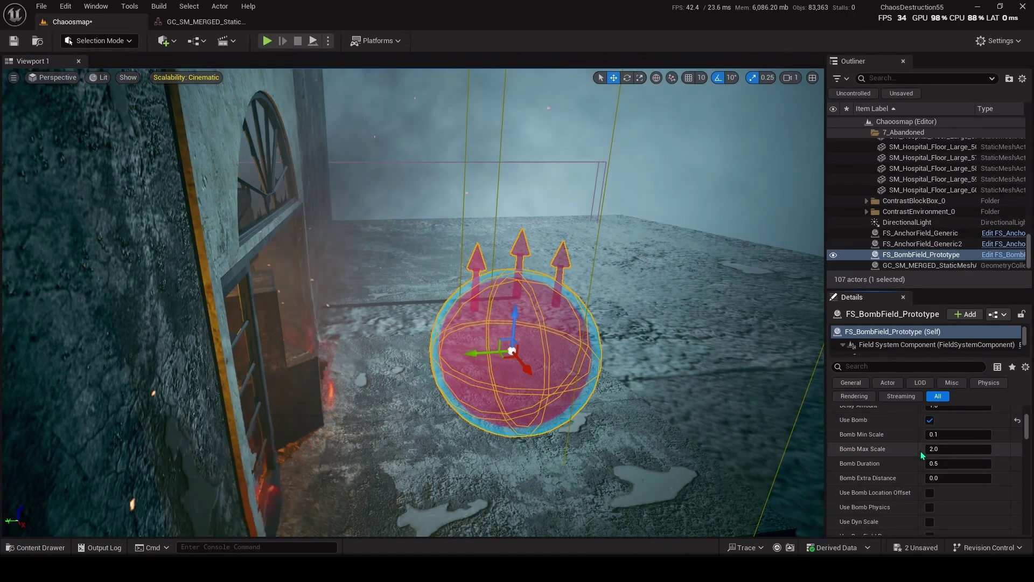
pyautogui.moveTo(531, 368); pyautogui.dragTo(488, 361, button='right')
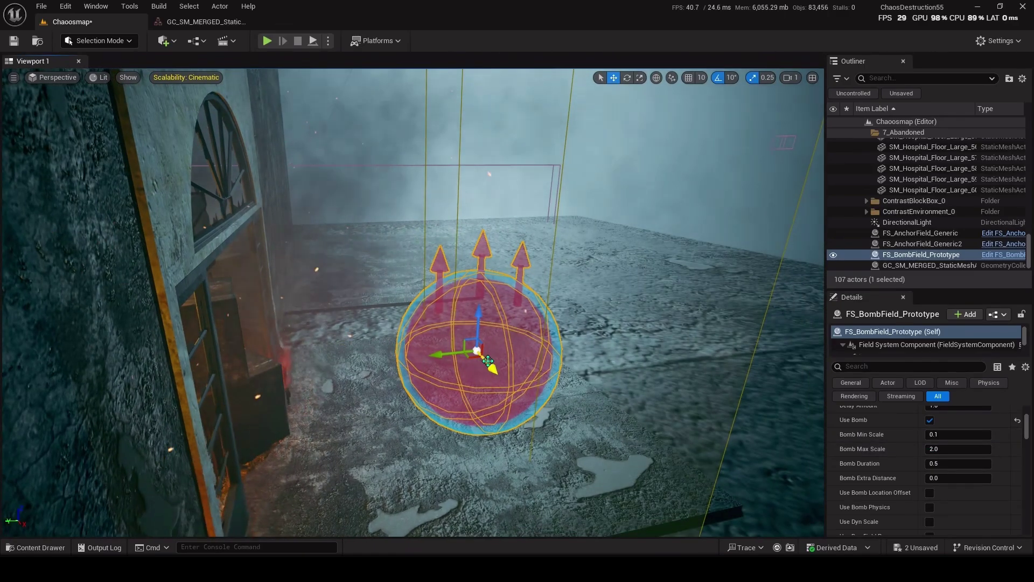
pyautogui.moveTo(959, 449); pyautogui.dragTo(994, 449)
pyautogui.press('s')
pyautogui.moveTo(507, 356); pyautogui.dragTo(480, 365, button='right')
pyautogui.press('r')
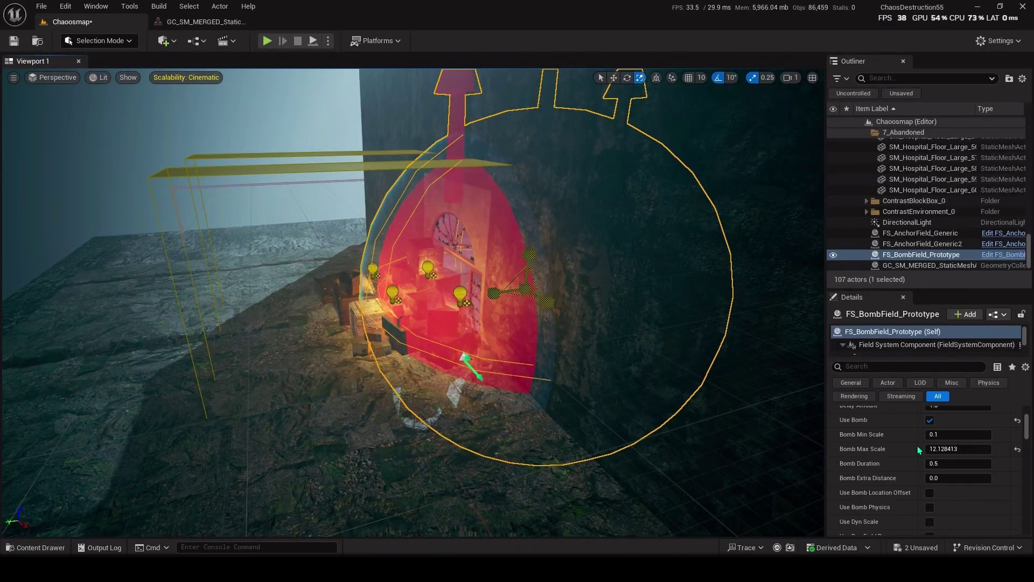
# - Readjust the bomb field's Bomb Max Scale and lower the enlarged sphere over the box pile
pyautogui.moveTo(938, 449); pyautogui.dragTo(964, 449)
pyautogui.press('w')
pyautogui.moveTo(529, 243); pyautogui.dragTo(531, 278)
# - Select the GC_SM_MERGED geometry collection of the box pile inside the bomb sphere and frame it in the view
pyautogui.moveTo(513, 326); pyautogui.dragTo(519, 457, button='right')
pyautogui.press('s')
pyautogui.press('w')
pyautogui.click(519, 457)
pyautogui.press('f')
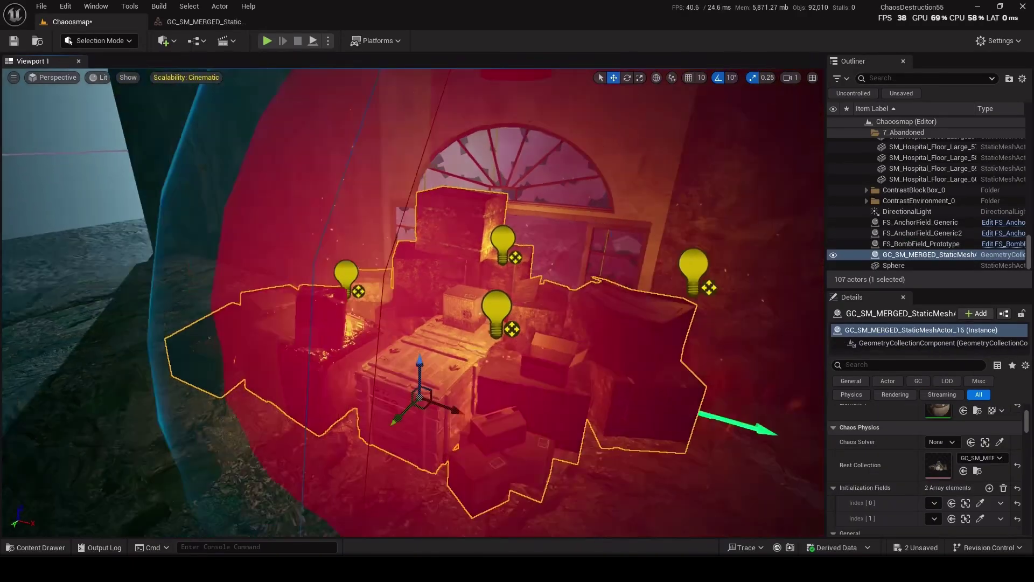